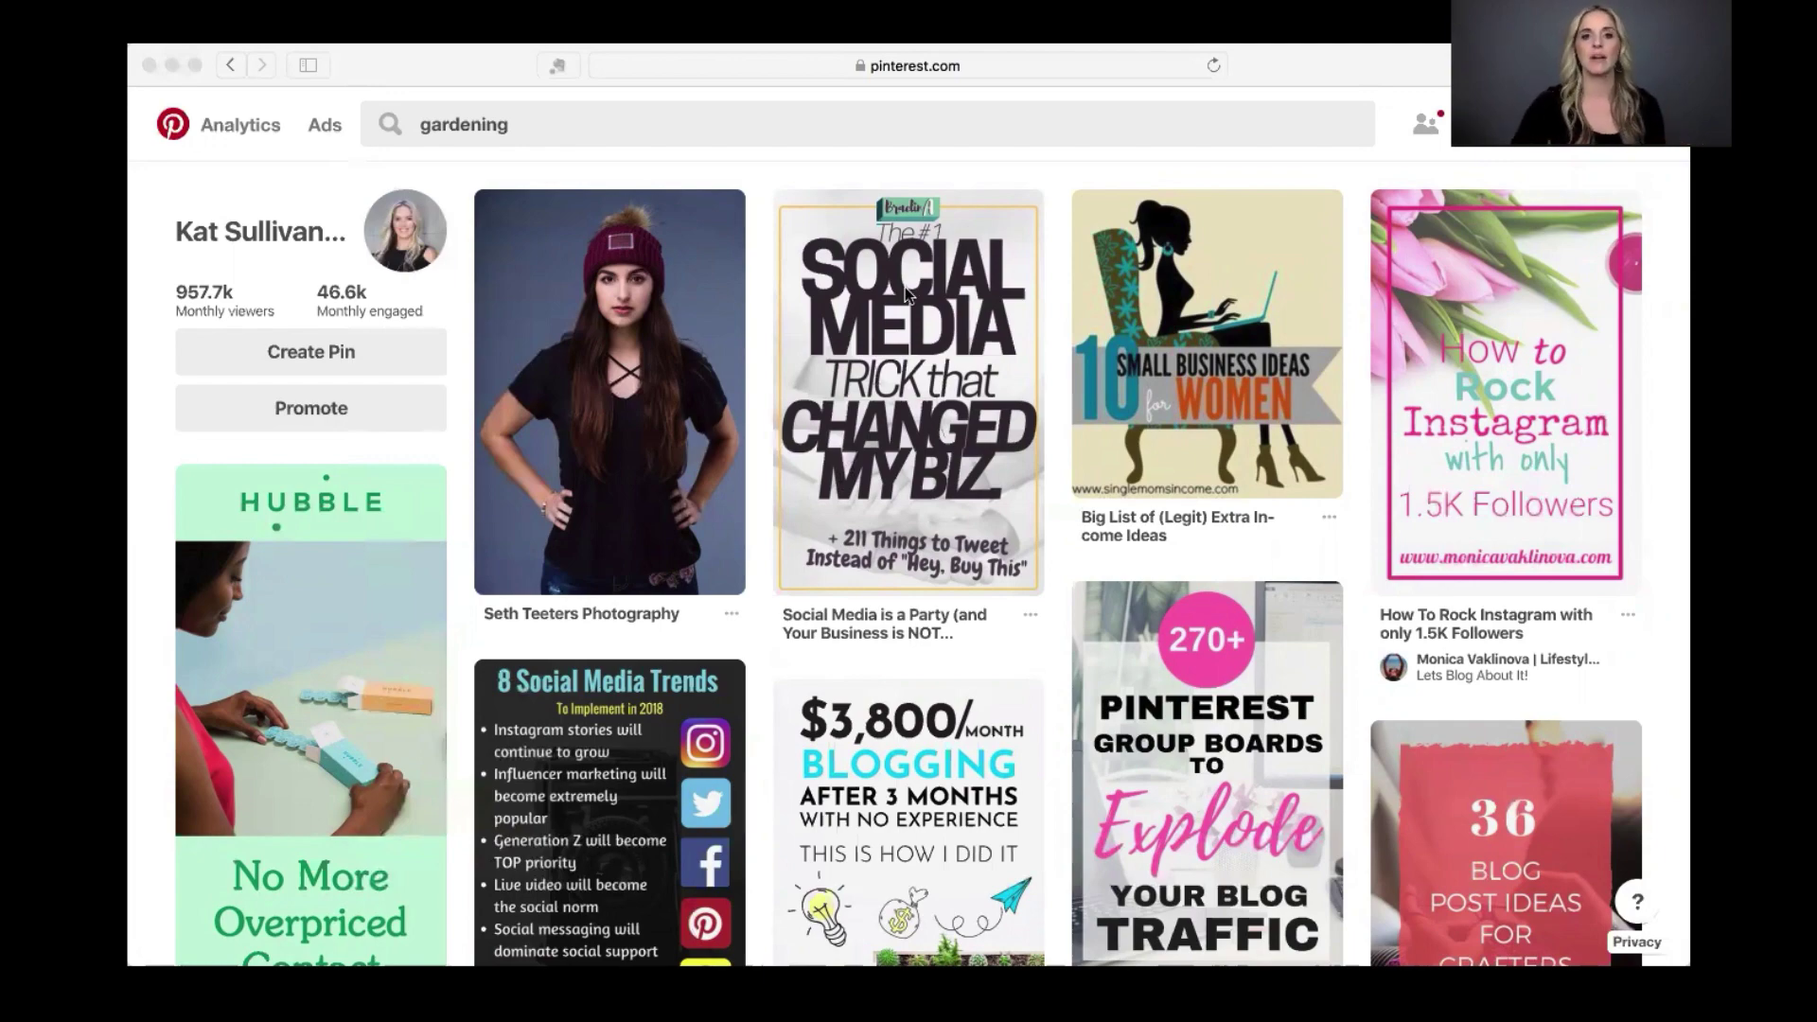
Step: Search for keywords related to "gardening" in the ad group's keyword targeting section
left_click(966, 111)
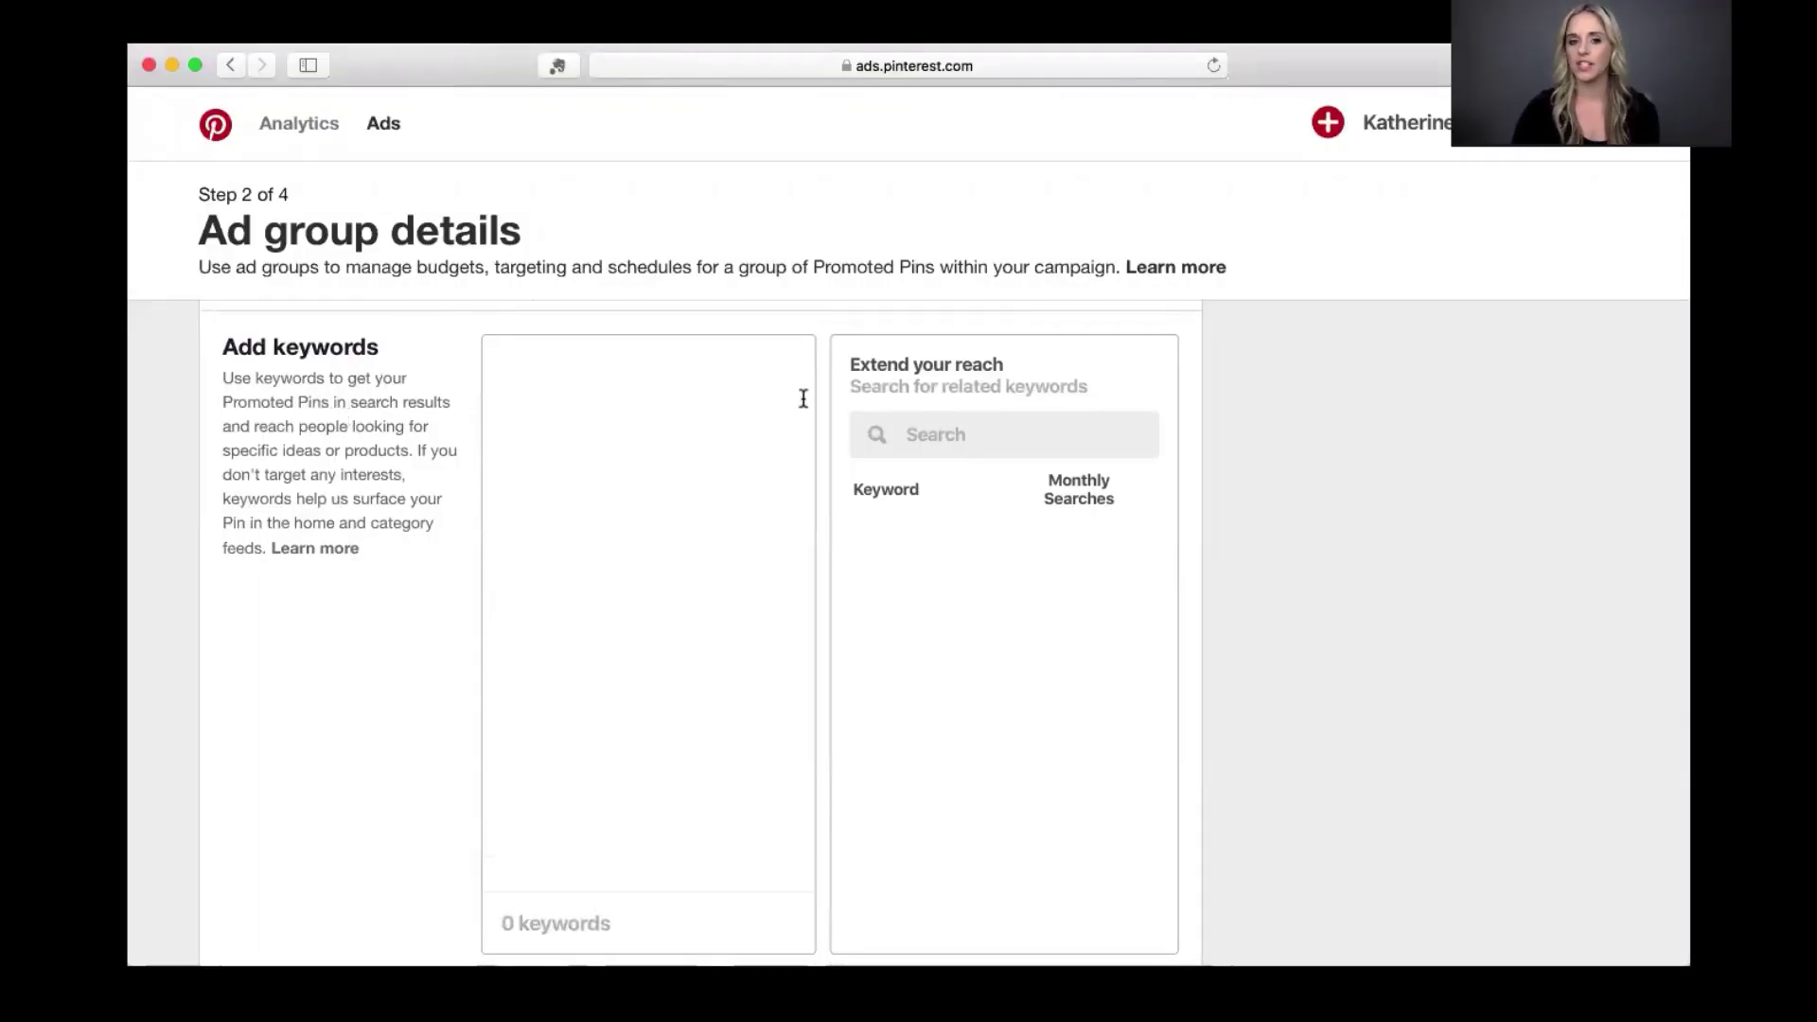
left_click(937, 431)
type("gad")
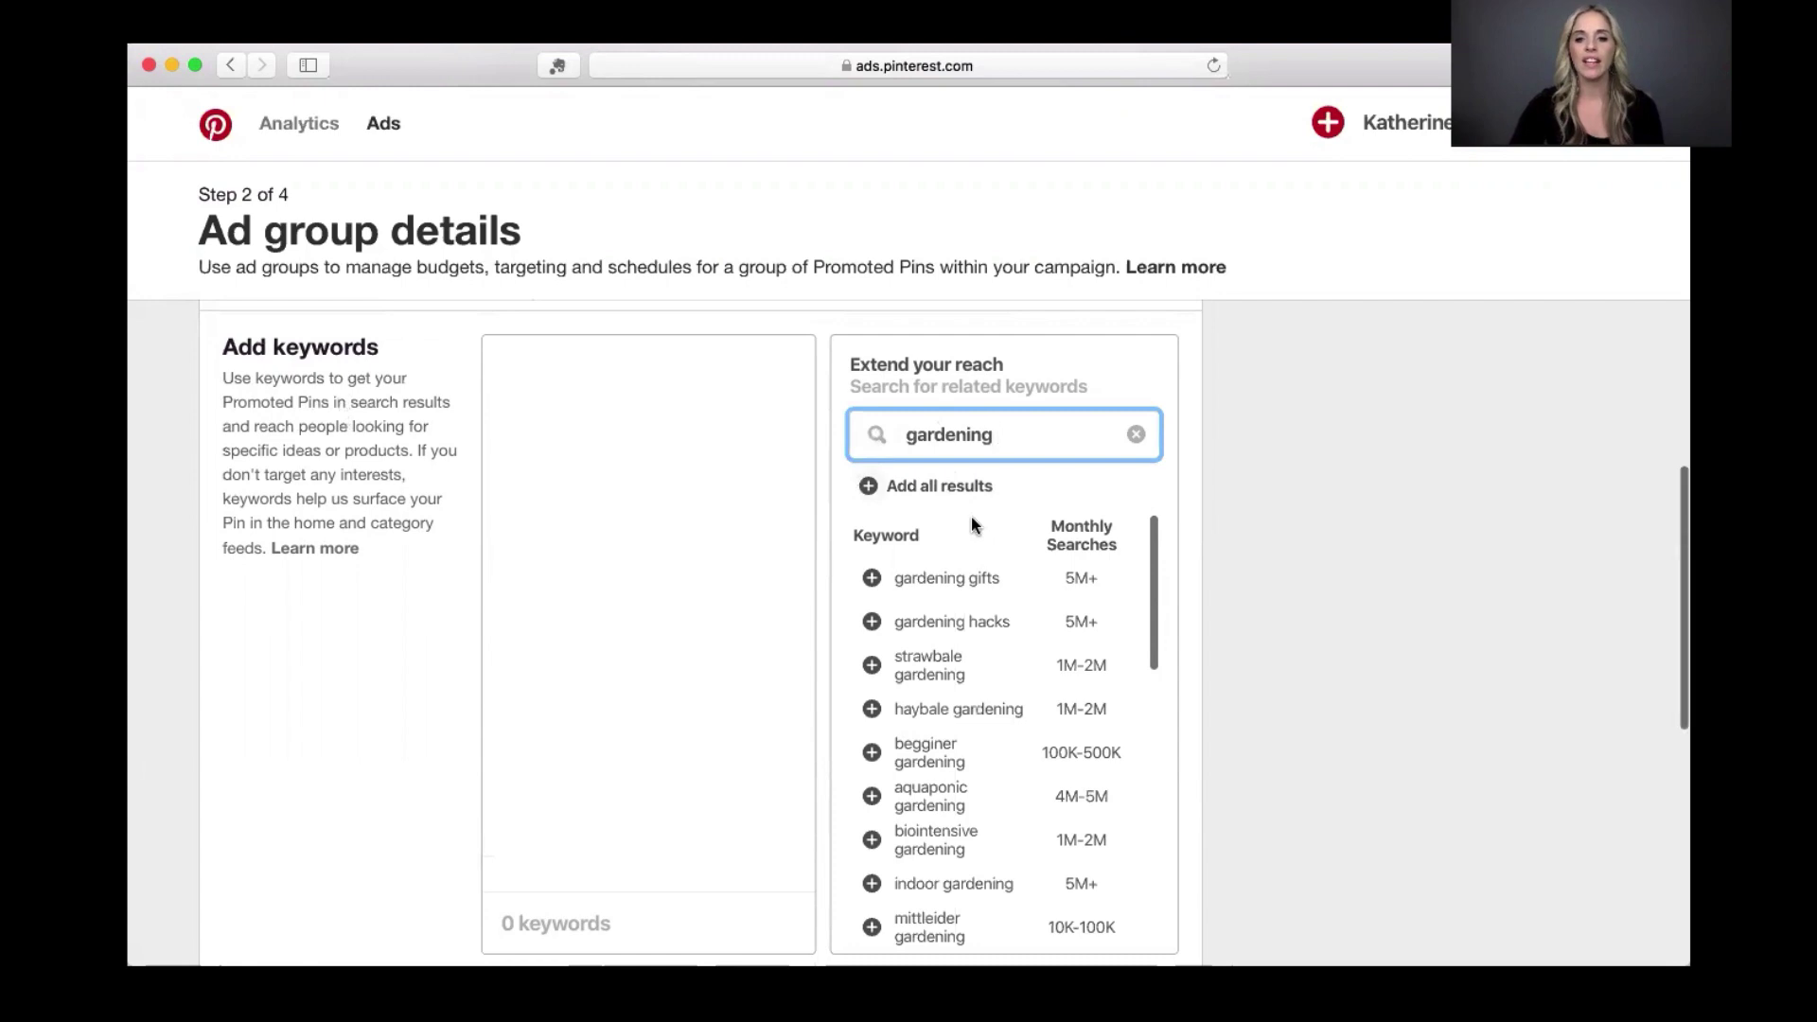
Step: Examine the suggested gardening keywords and their monthly search volumes
scroll(1041, 614, "down", 1)
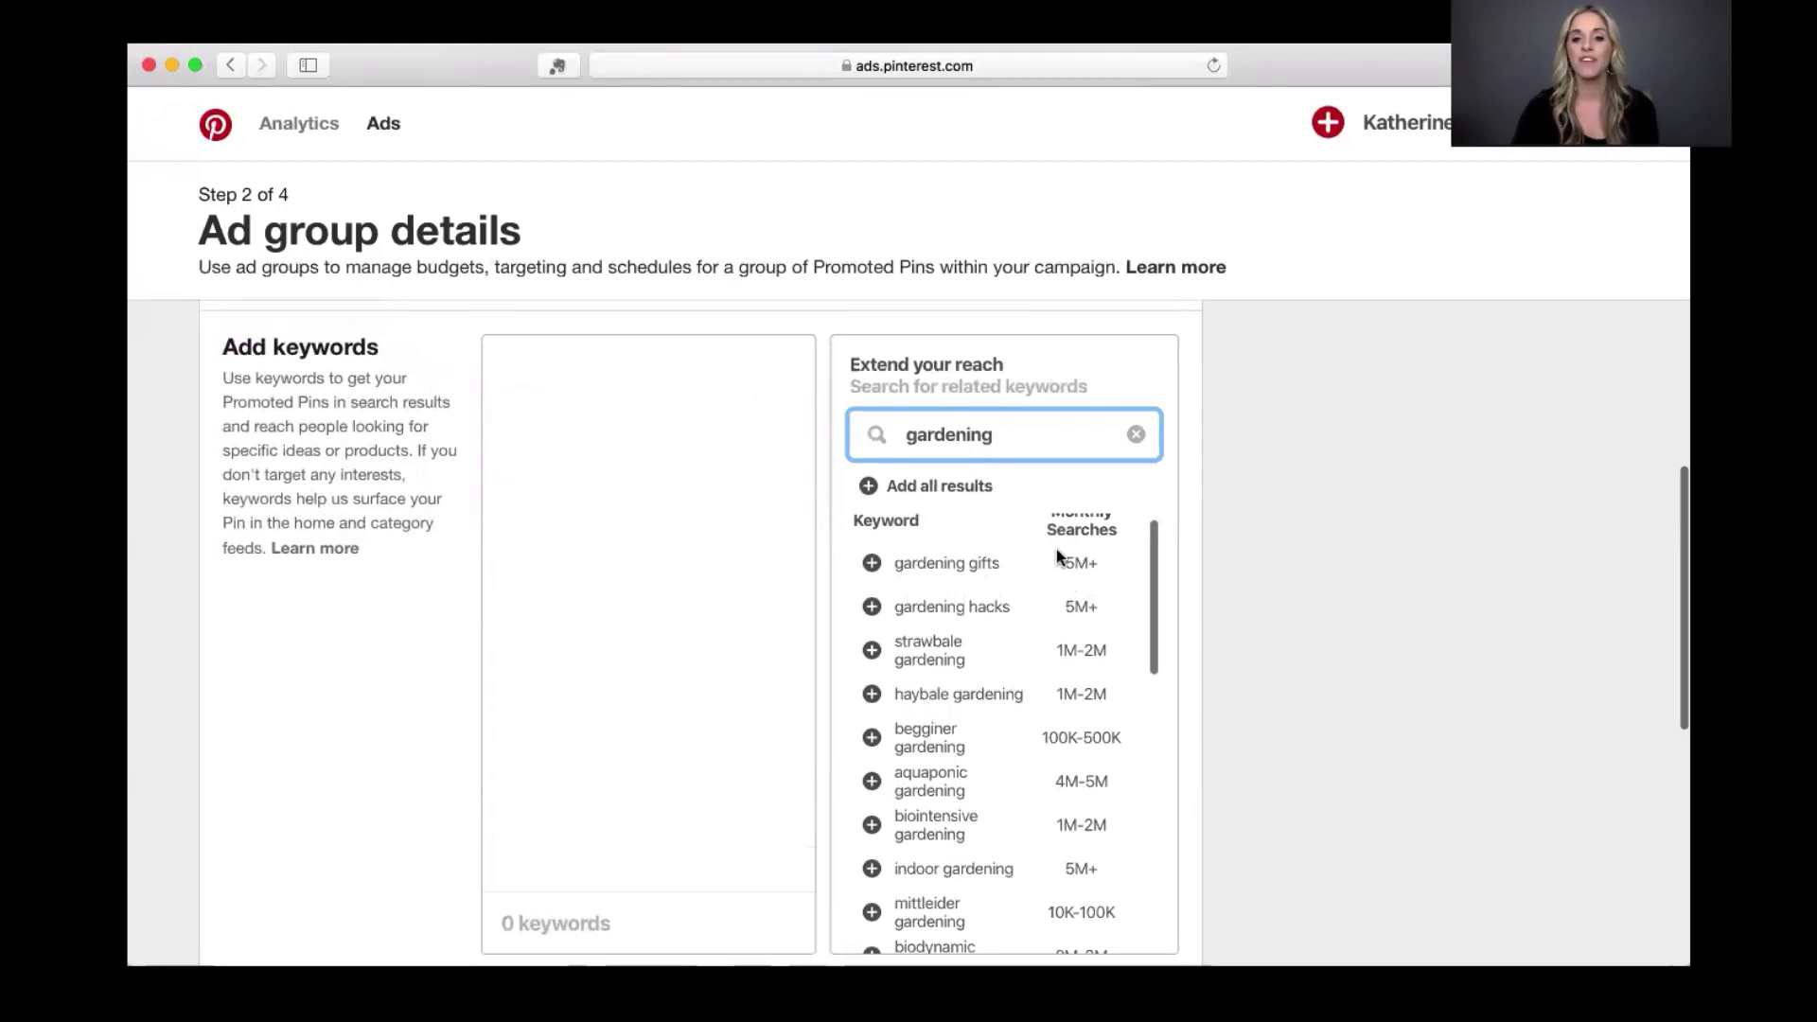
scroll(1071, 587, "up", 5)
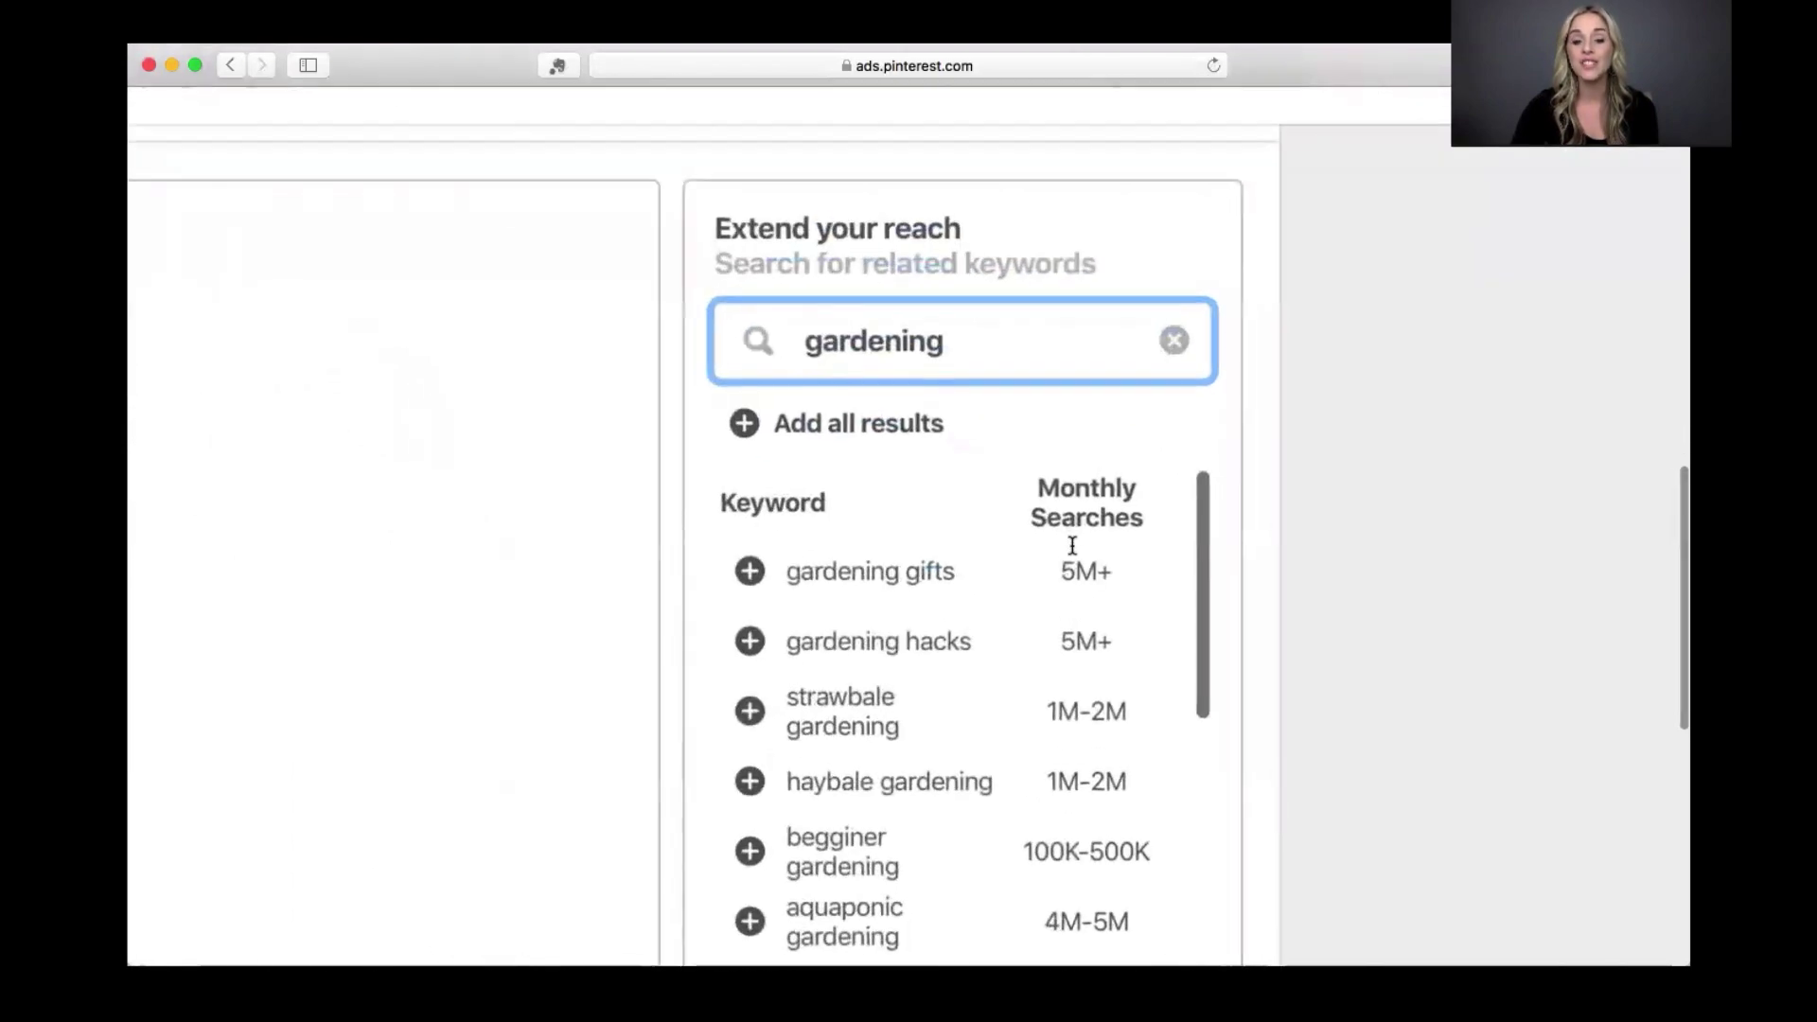
scroll(1072, 545, "down", 5)
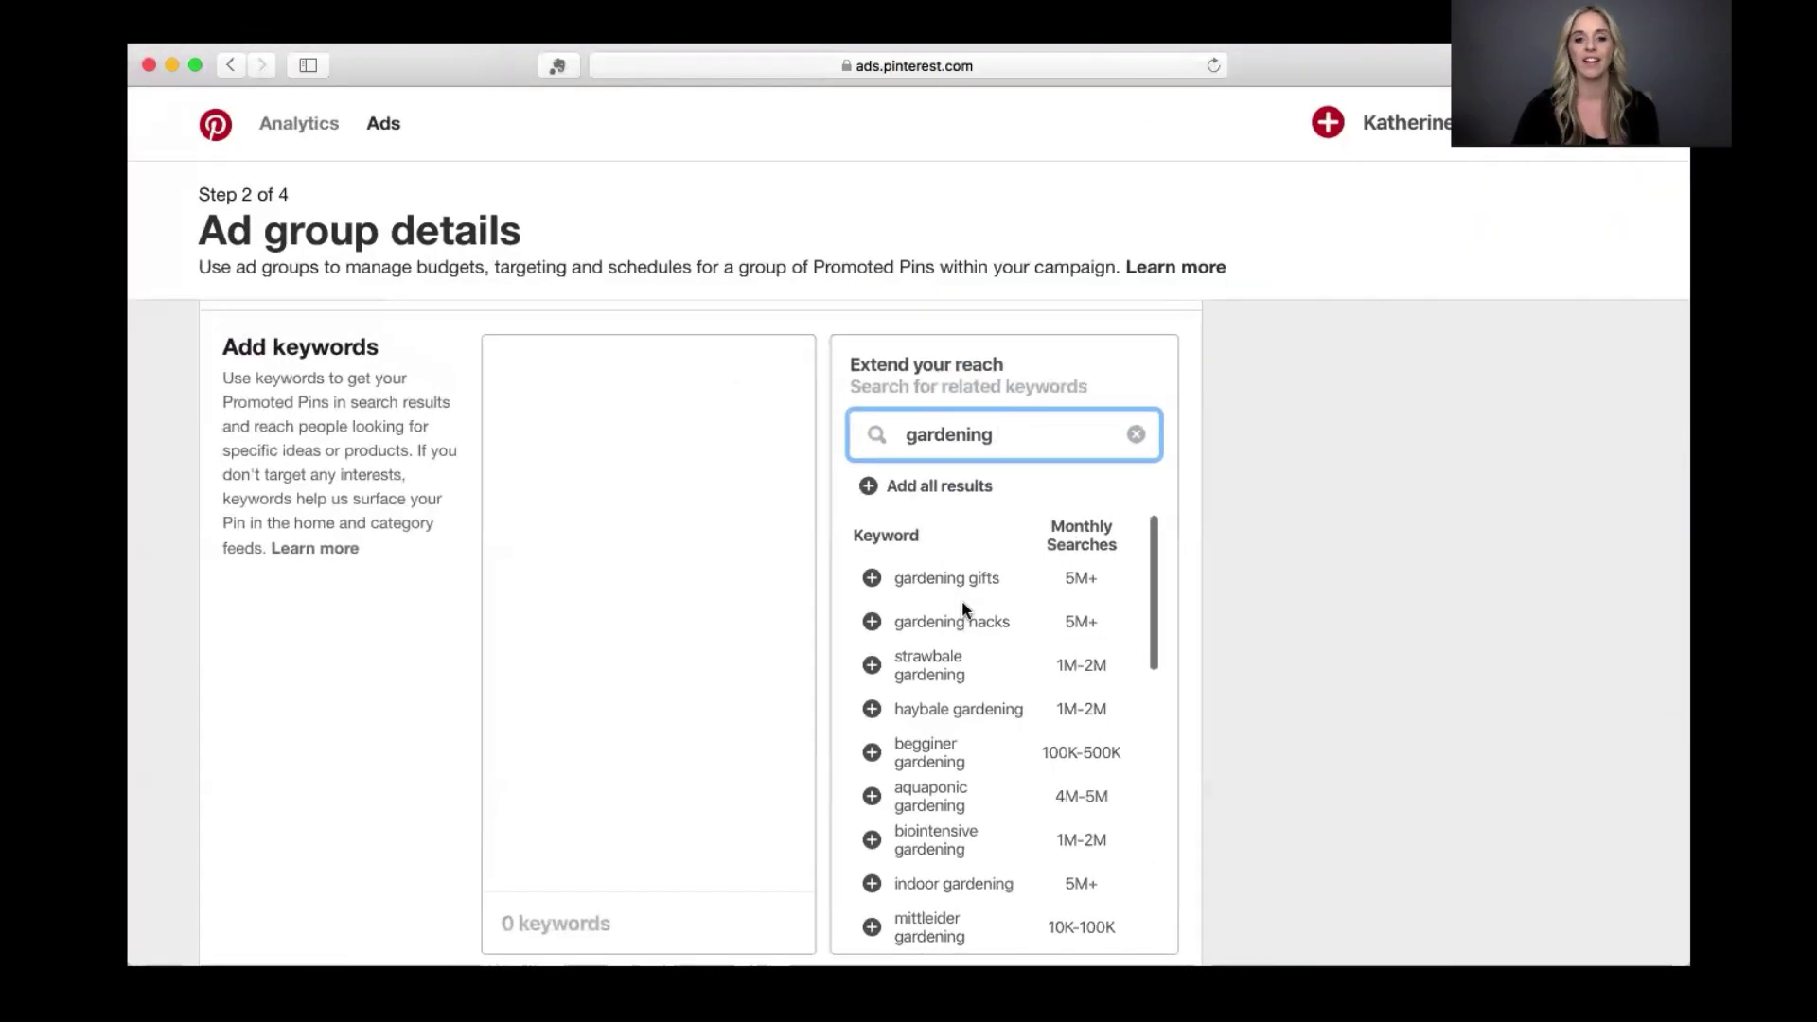
scroll(1093, 620, "up", 3)
scroll(1094, 619, "down", 3)
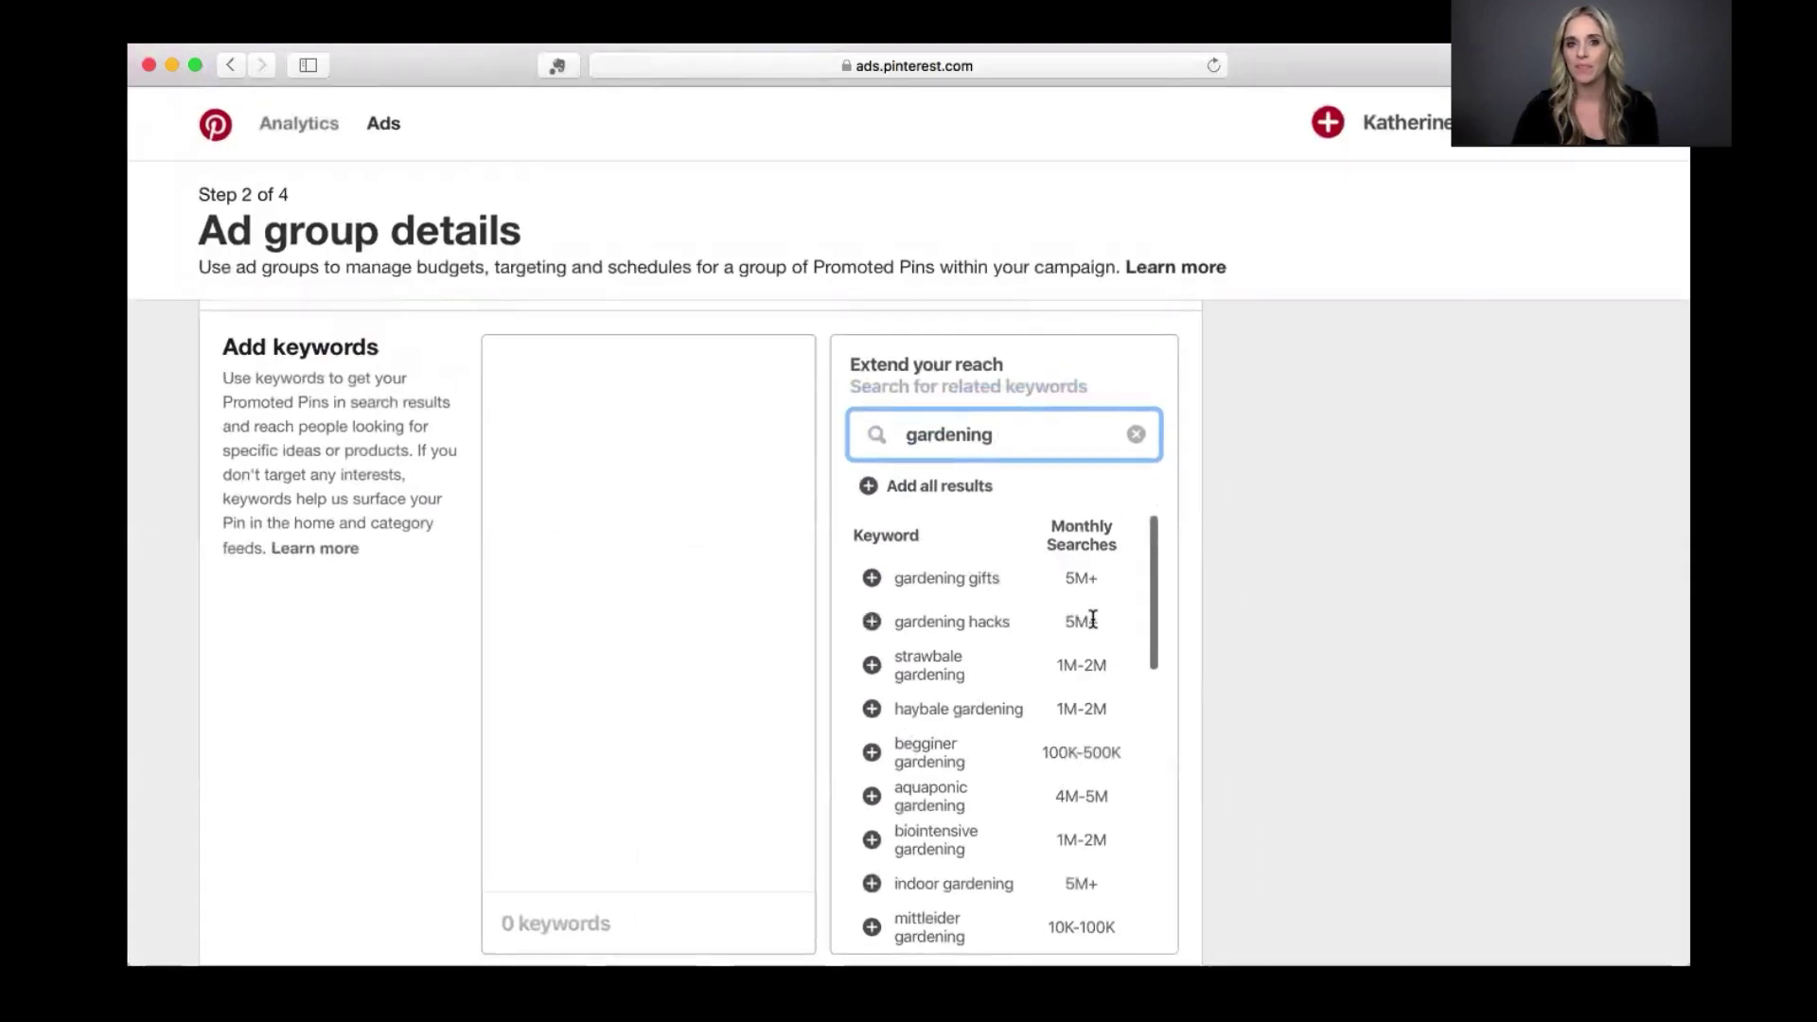
scroll(1093, 620, "down", 1)
scroll(1093, 620, "down", 3)
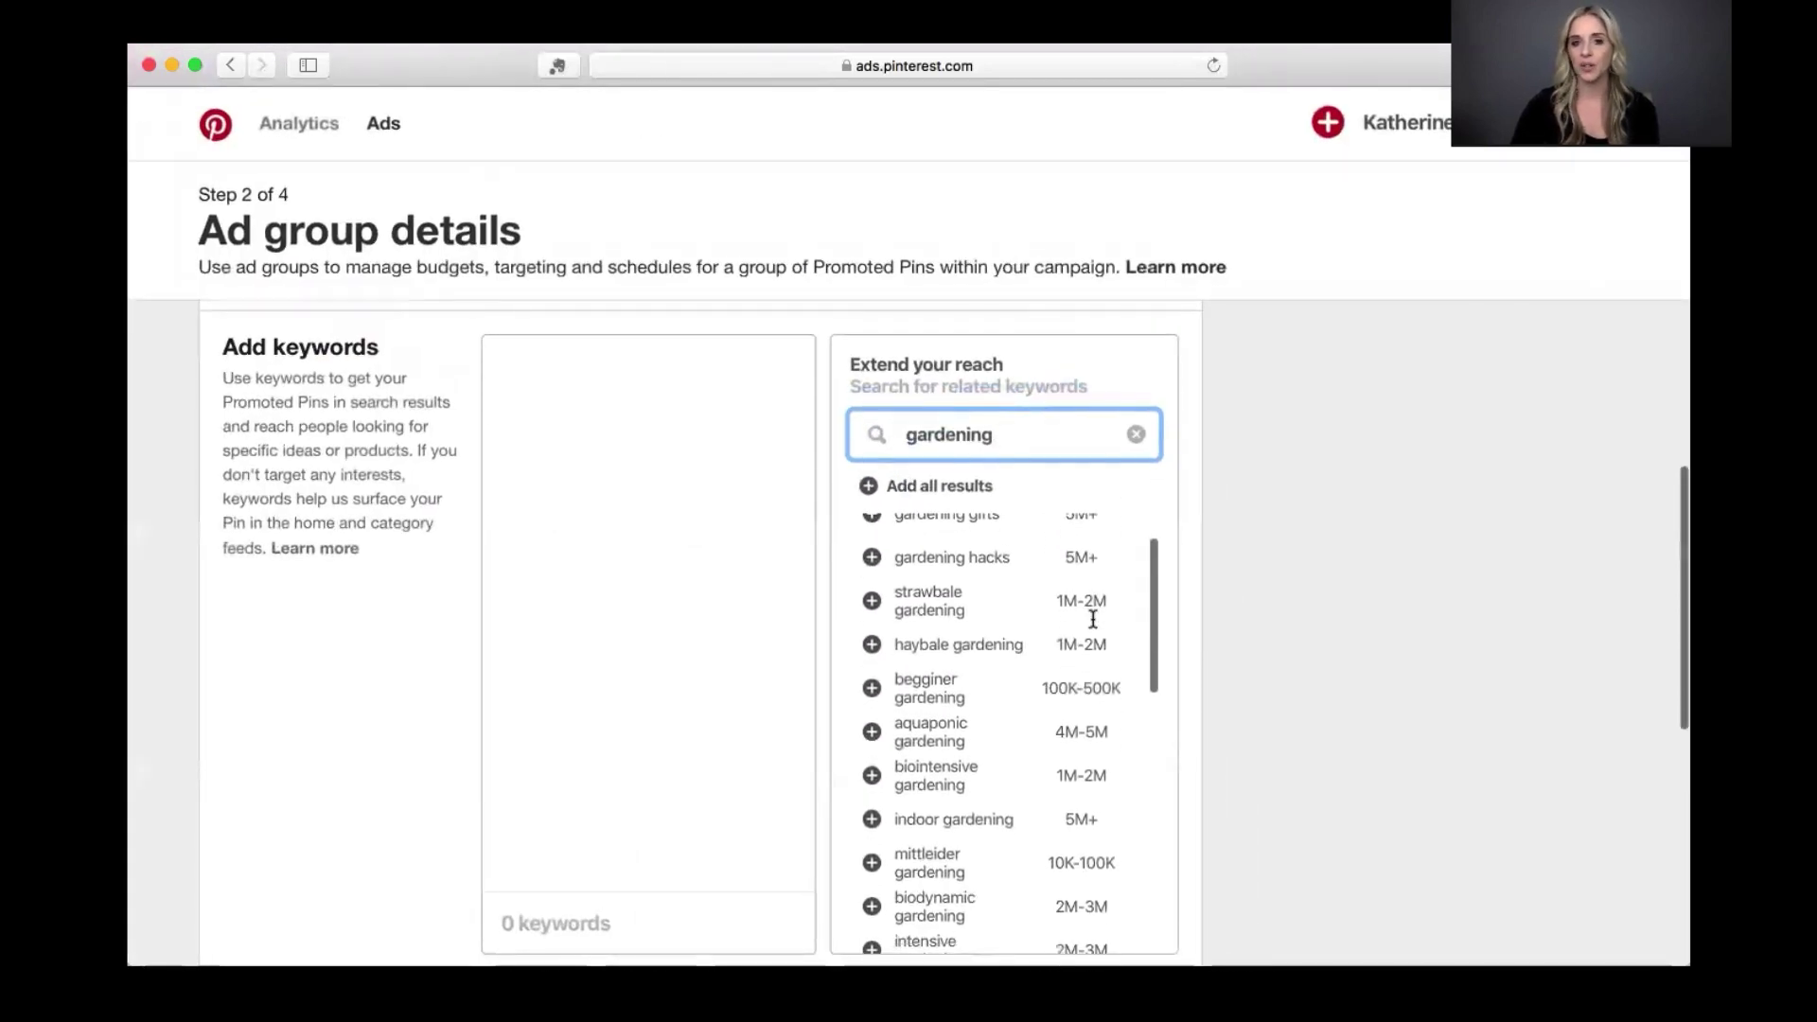
scroll(1093, 624, "down", 1)
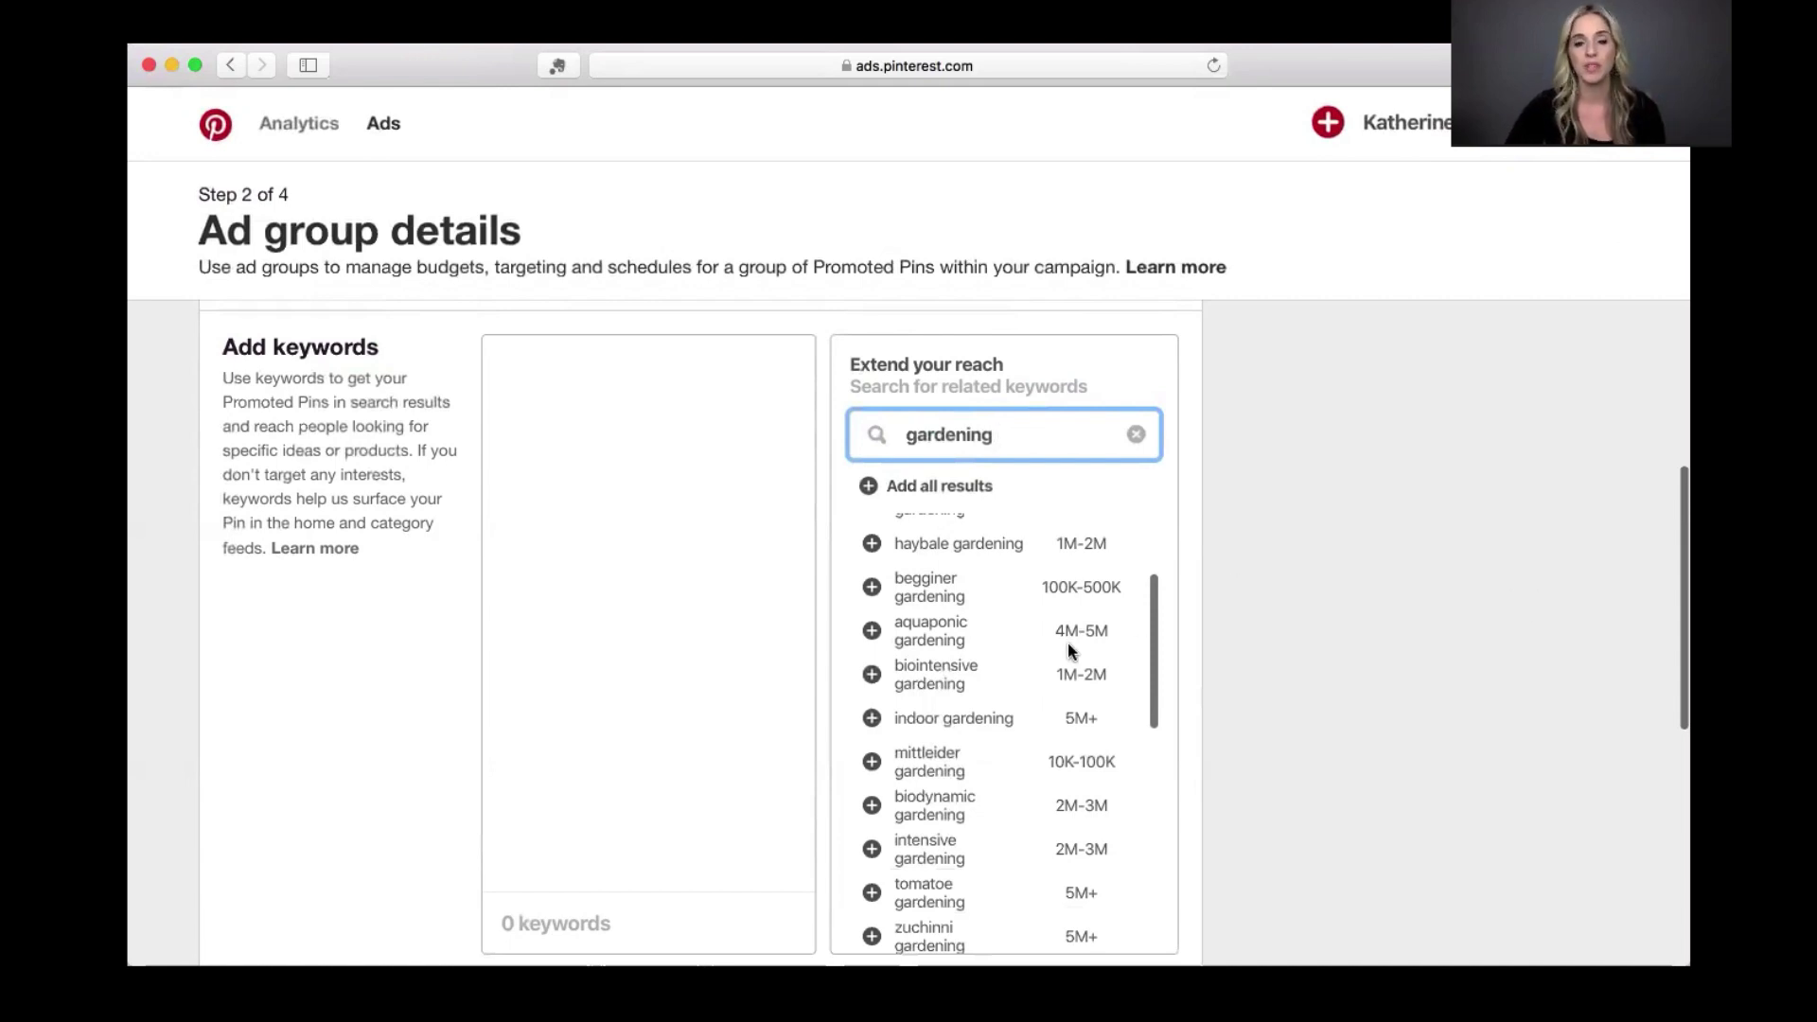
Step: Add the suggested keywords "begginer gardening" and "beginner gardening" to the ad group's keyword list
left_click(873, 588)
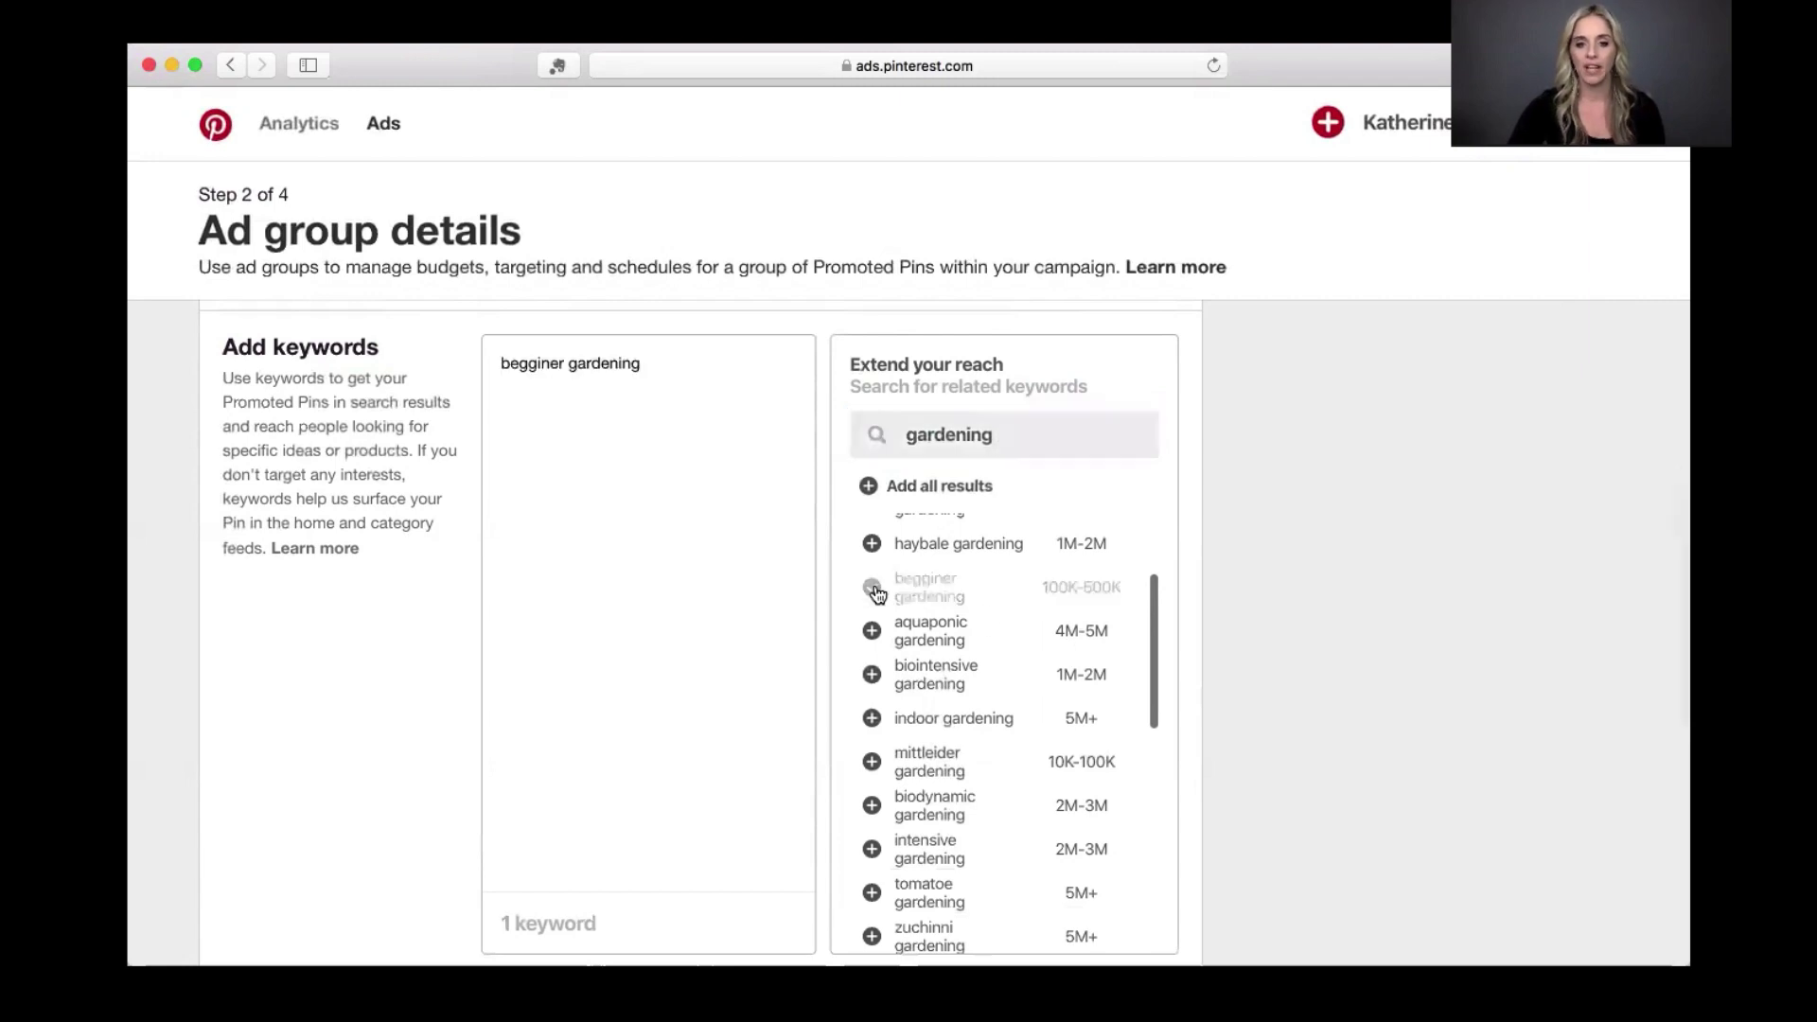
scroll(875, 592, "down", 5)
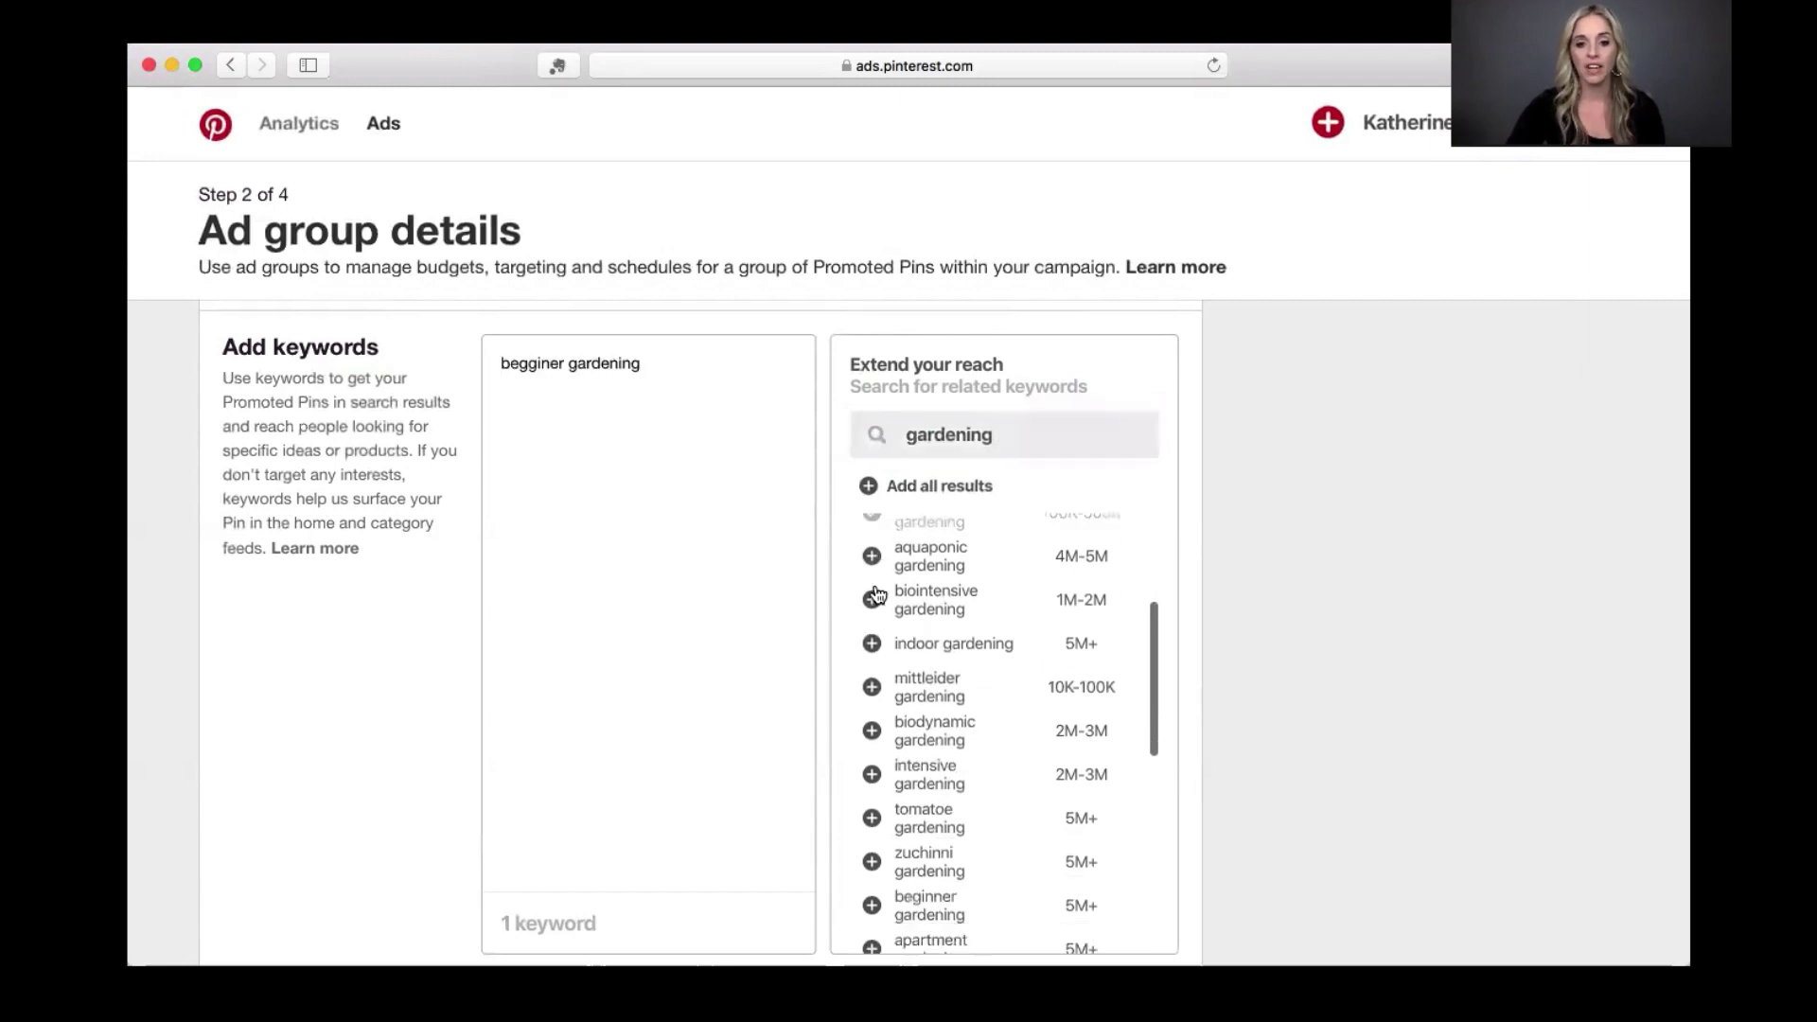
left_click(1047, 439)
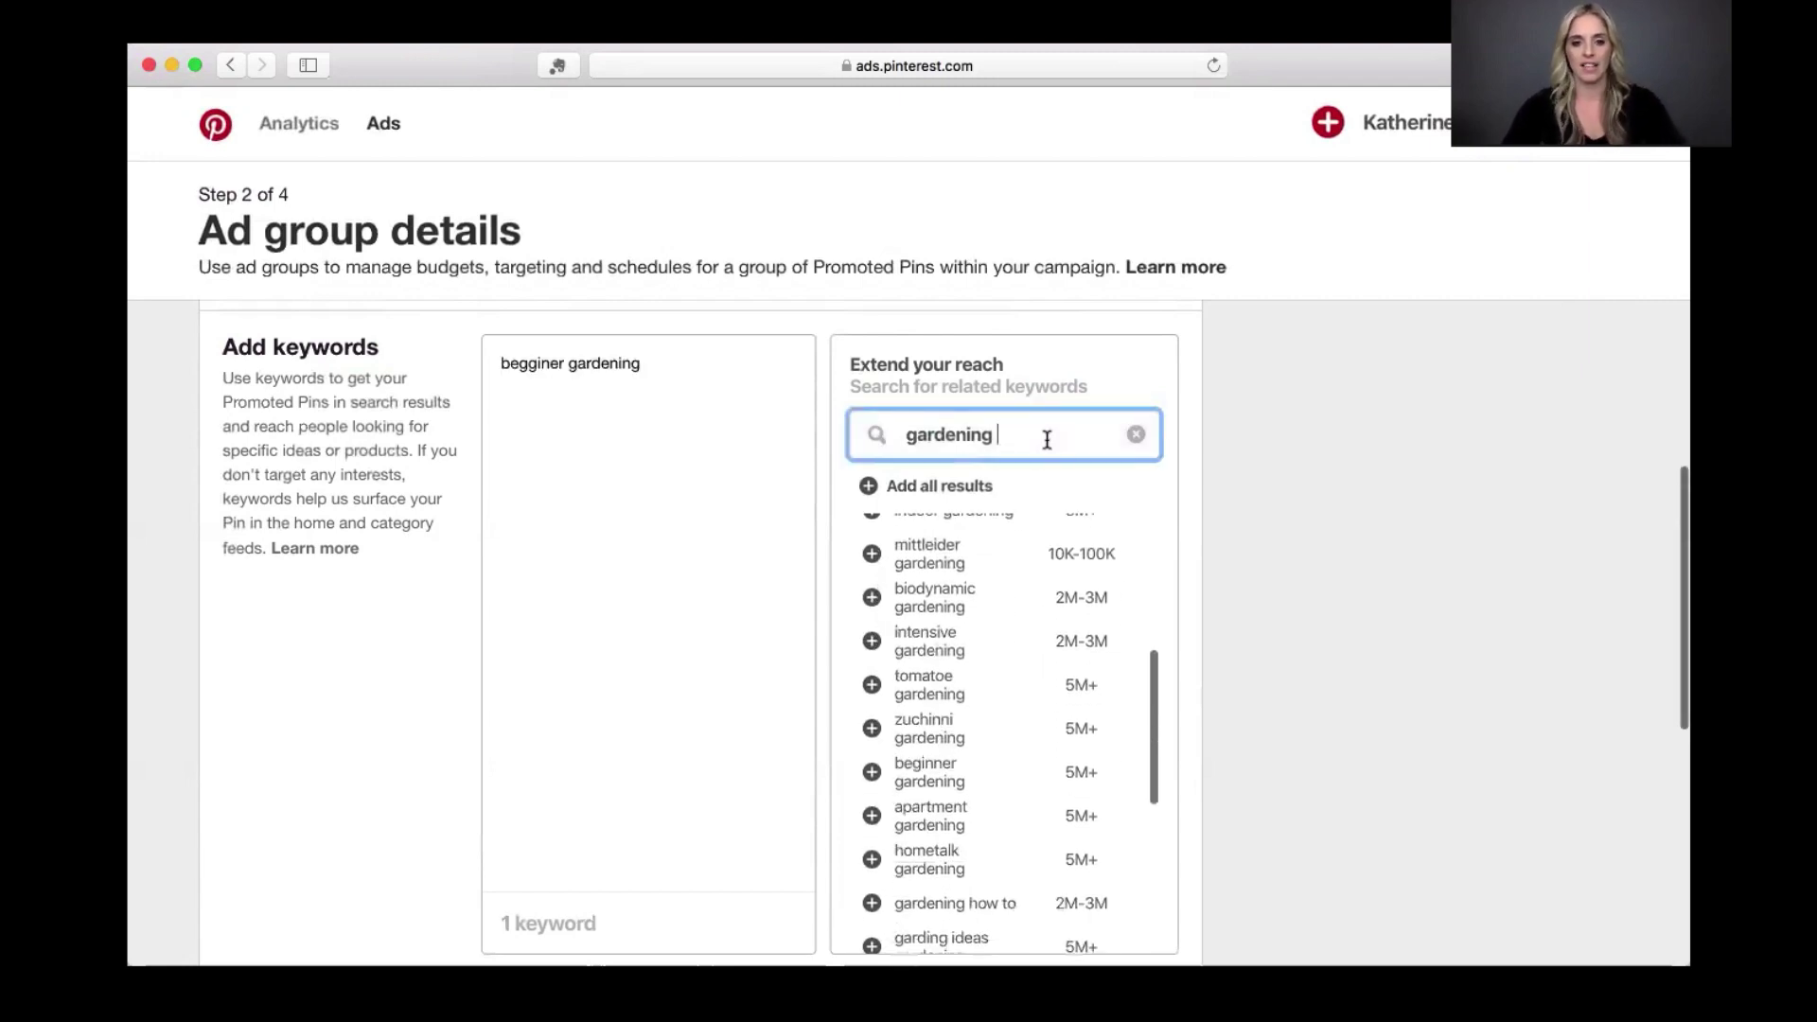
left_click(872, 772)
Step: Add the suggestions "gardening how to", "gardening only" and "gardening diy" to the keyword list
scroll(869, 778, "down", 4)
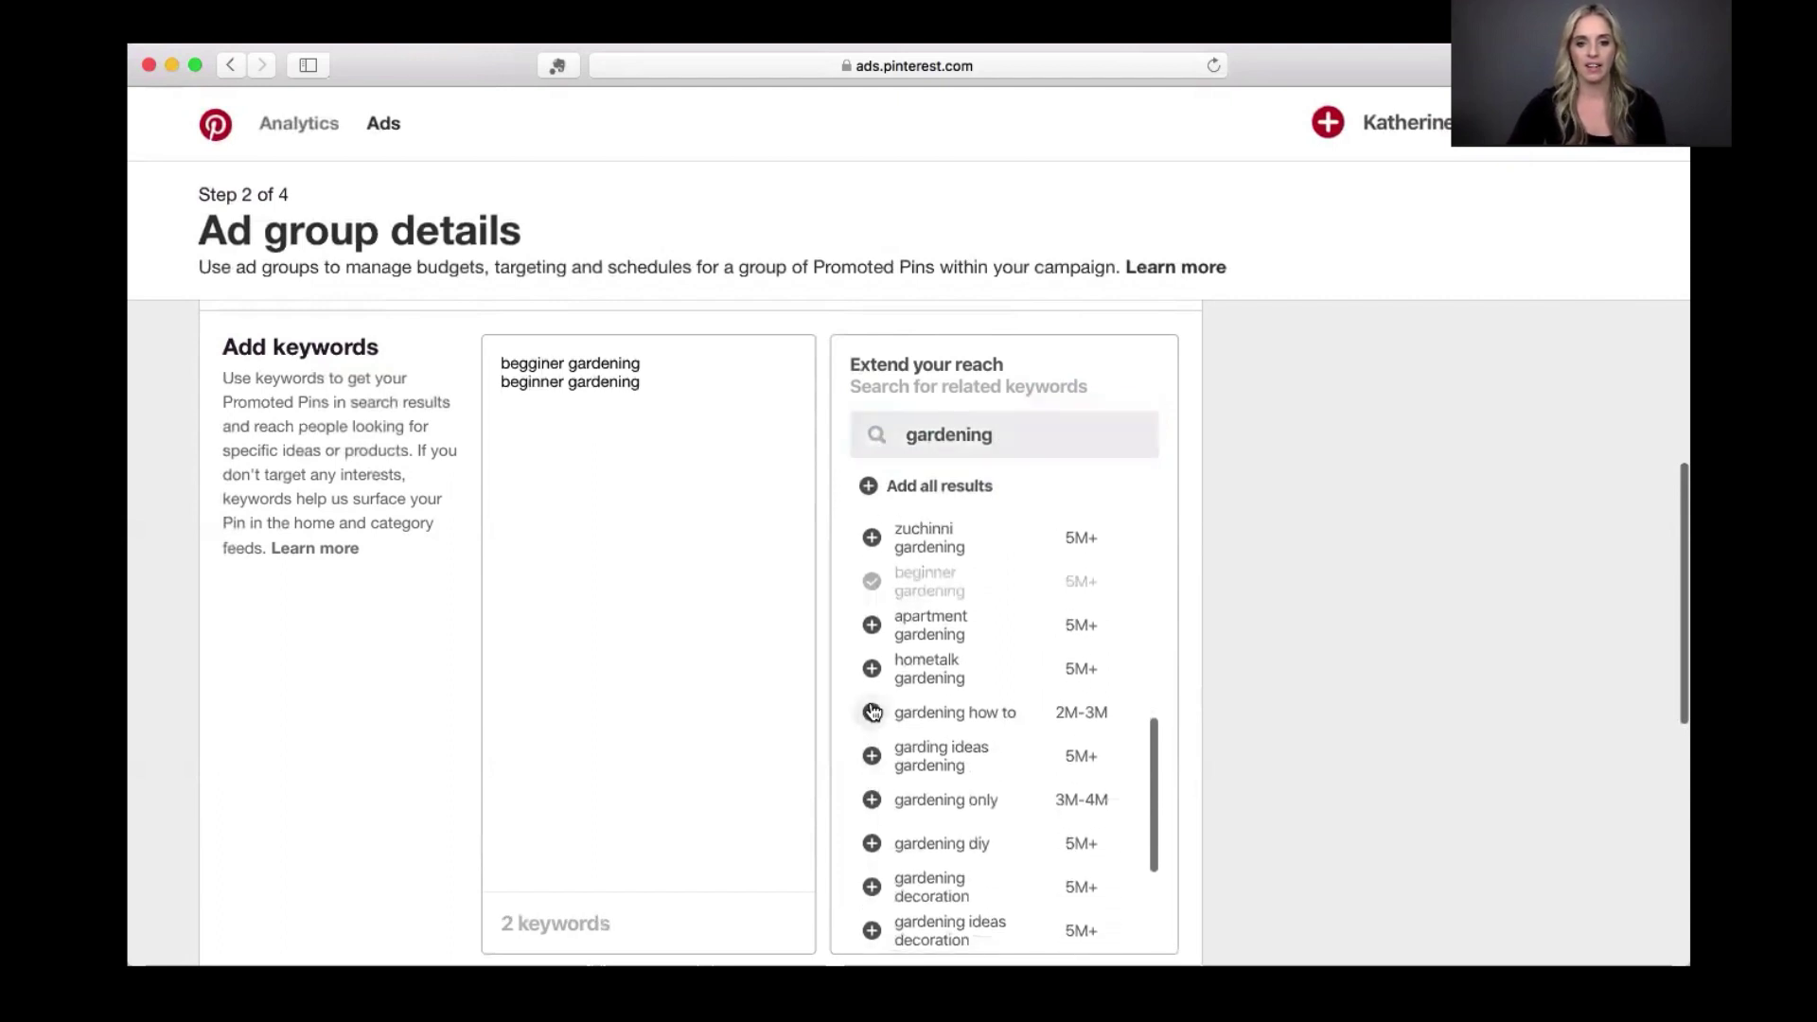
left_click(871, 712)
scroll(871, 716, "down", 3)
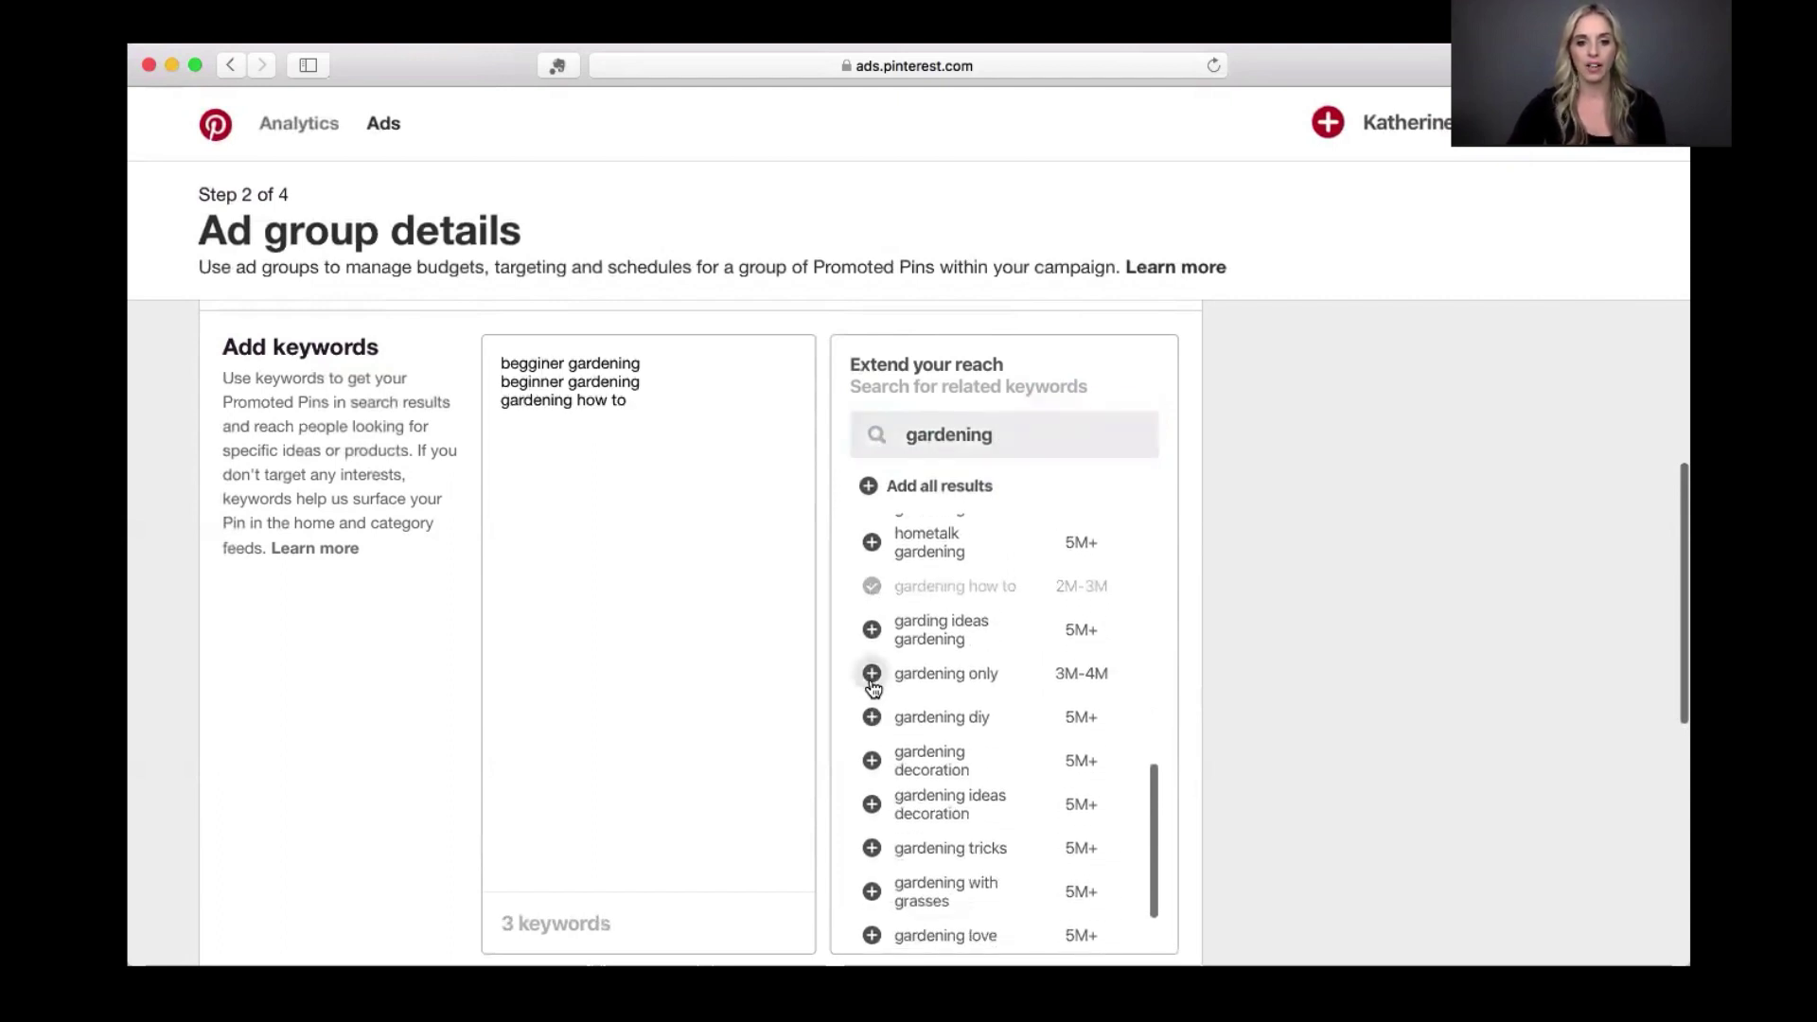
left_click(871, 673)
left_click(872, 716)
scroll(872, 701, "down", 2)
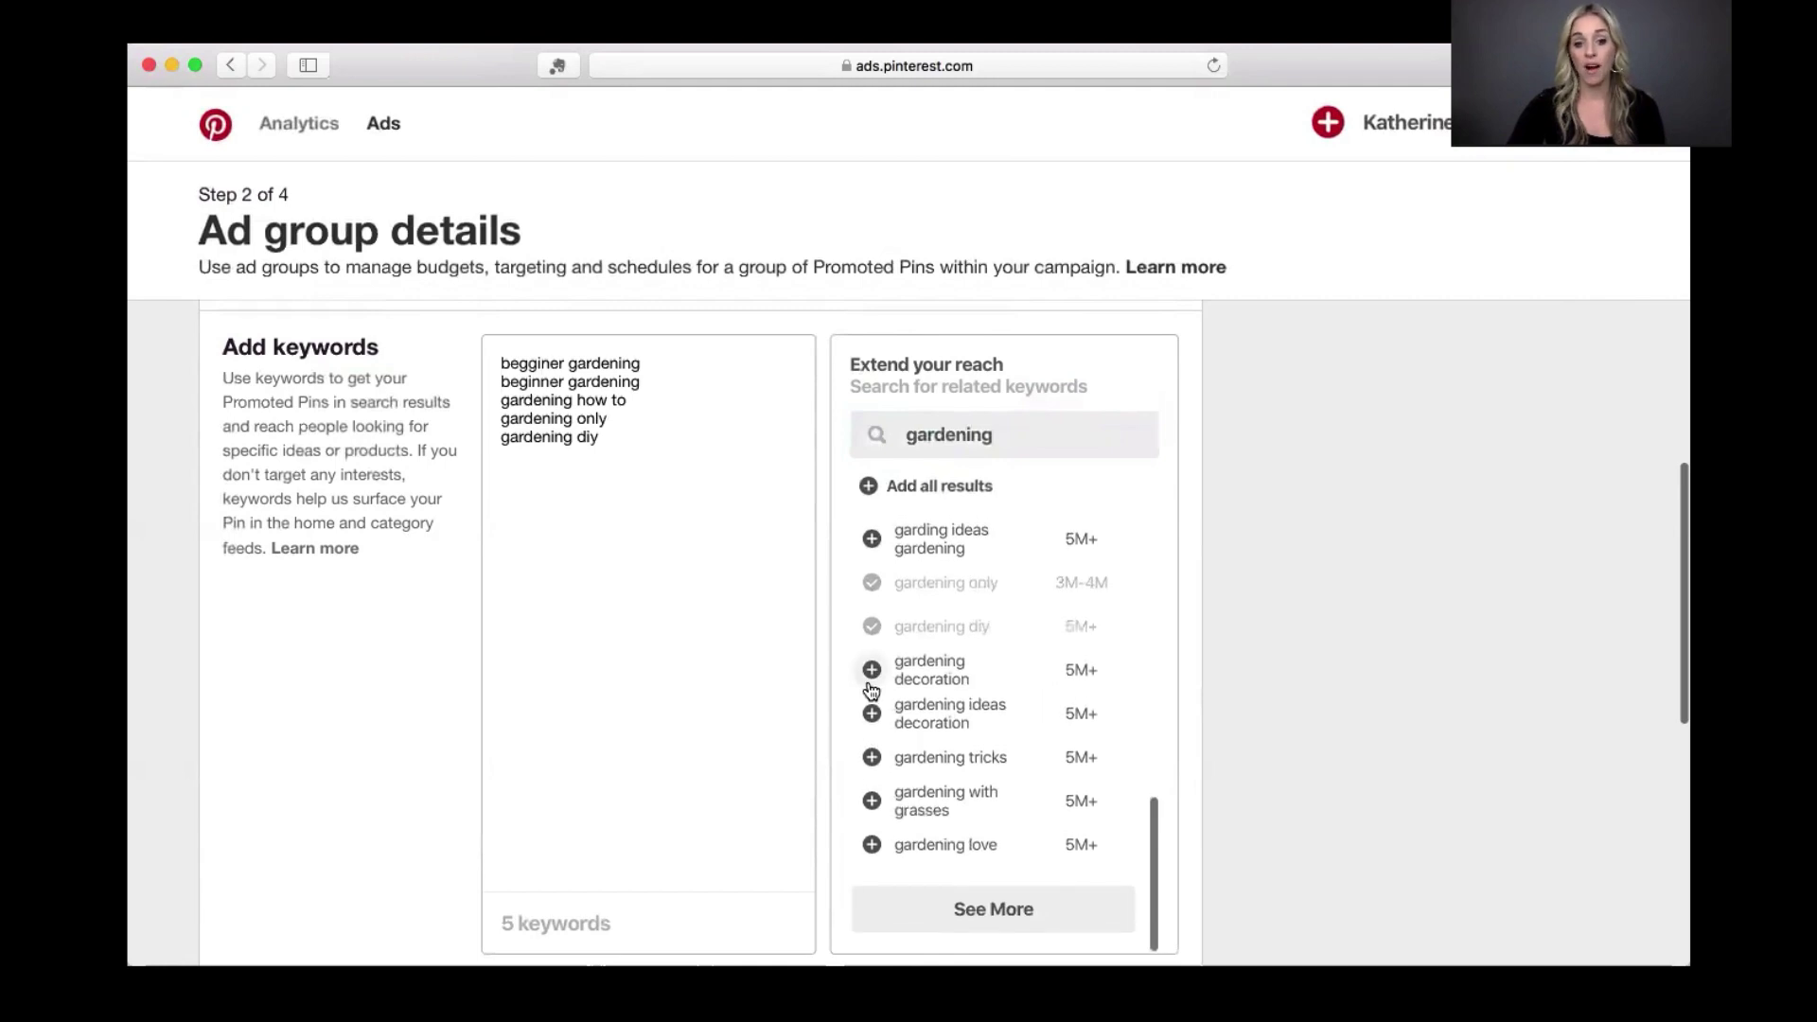
scroll(872, 757, "down", 3)
left_click(872, 760)
Step: Copy all the added keywords into the Word document below its existing keyword list, leaving a gap, and return to the Pinterest ad page
scroll(926, 638, "up", 10)
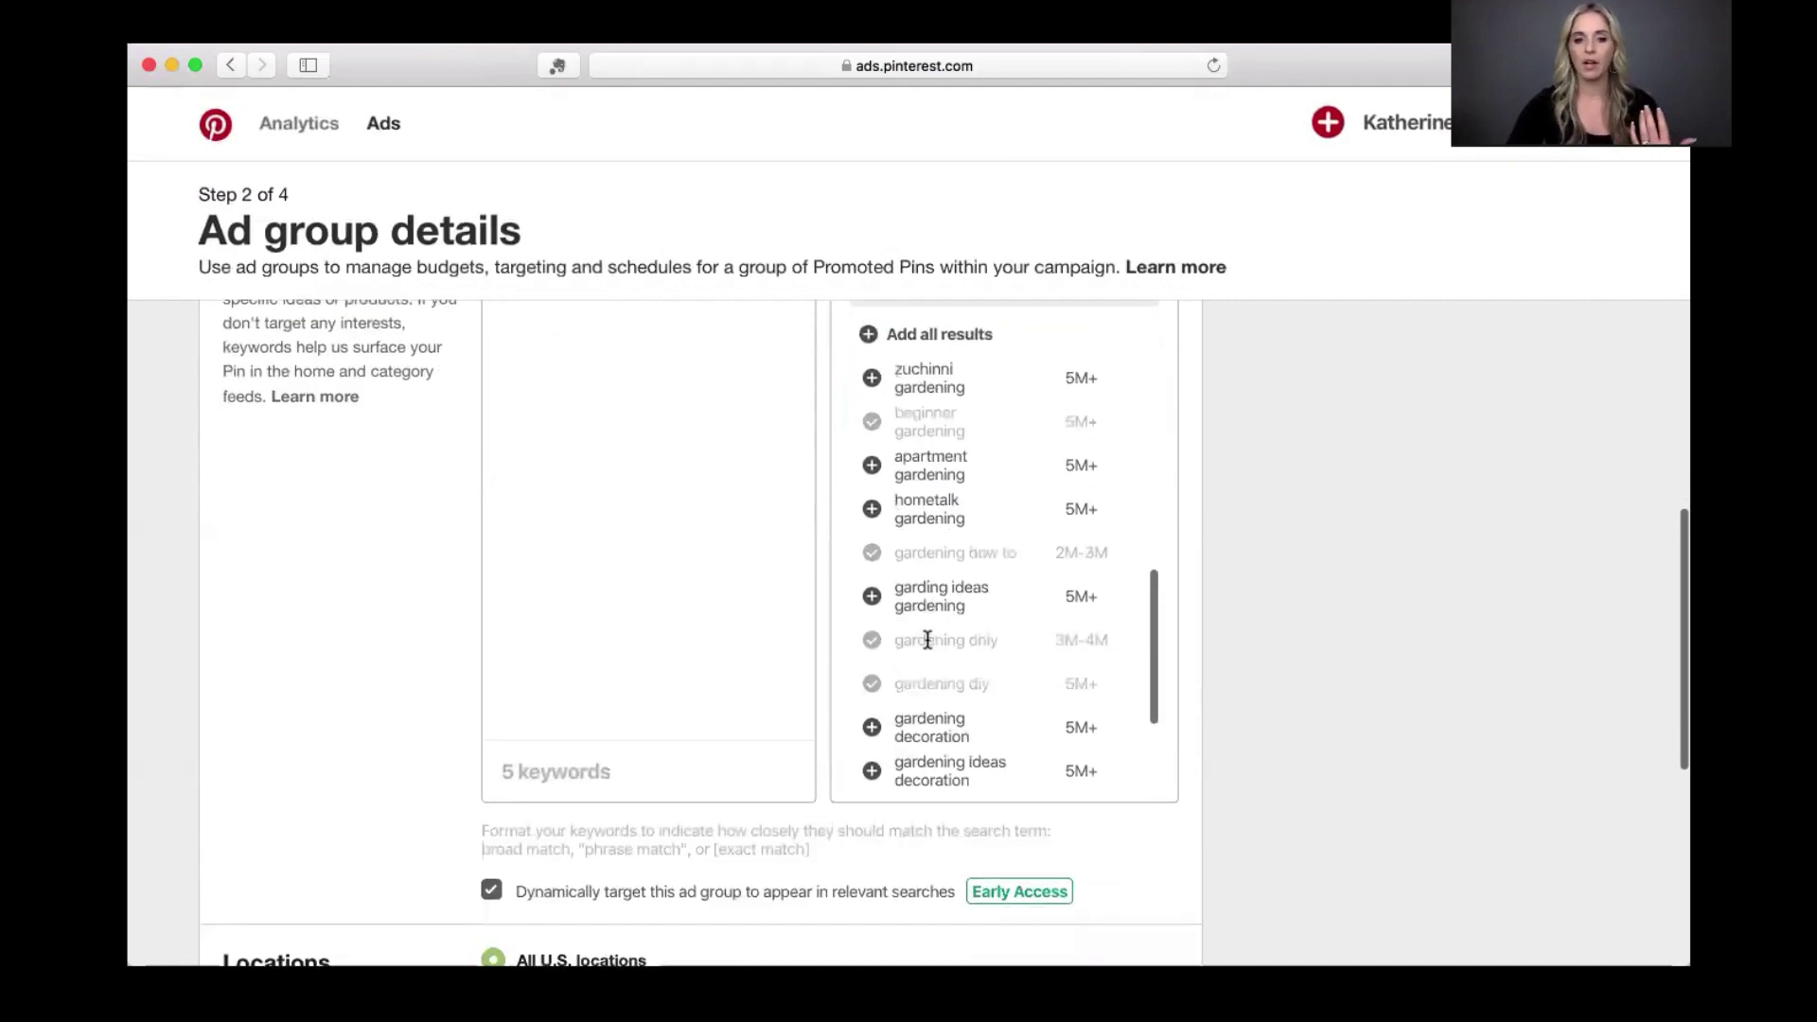
scroll(928, 640, "up", 4)
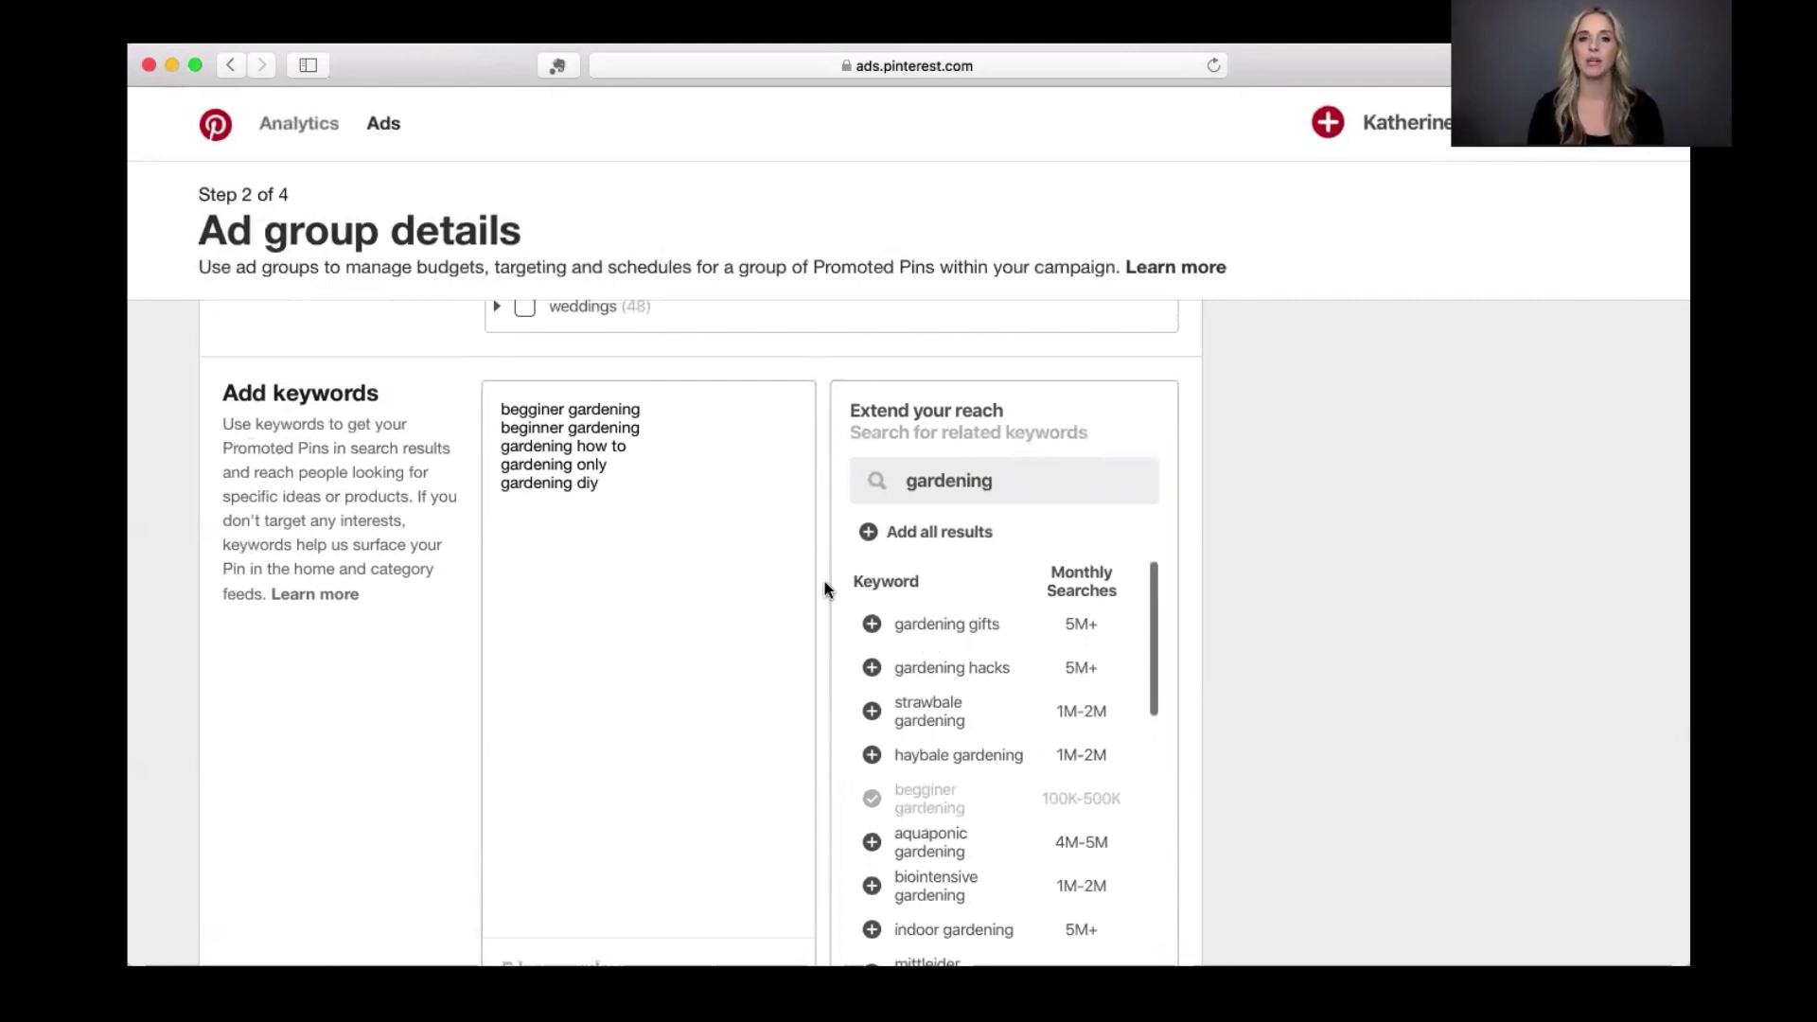
triple_click(581, 482)
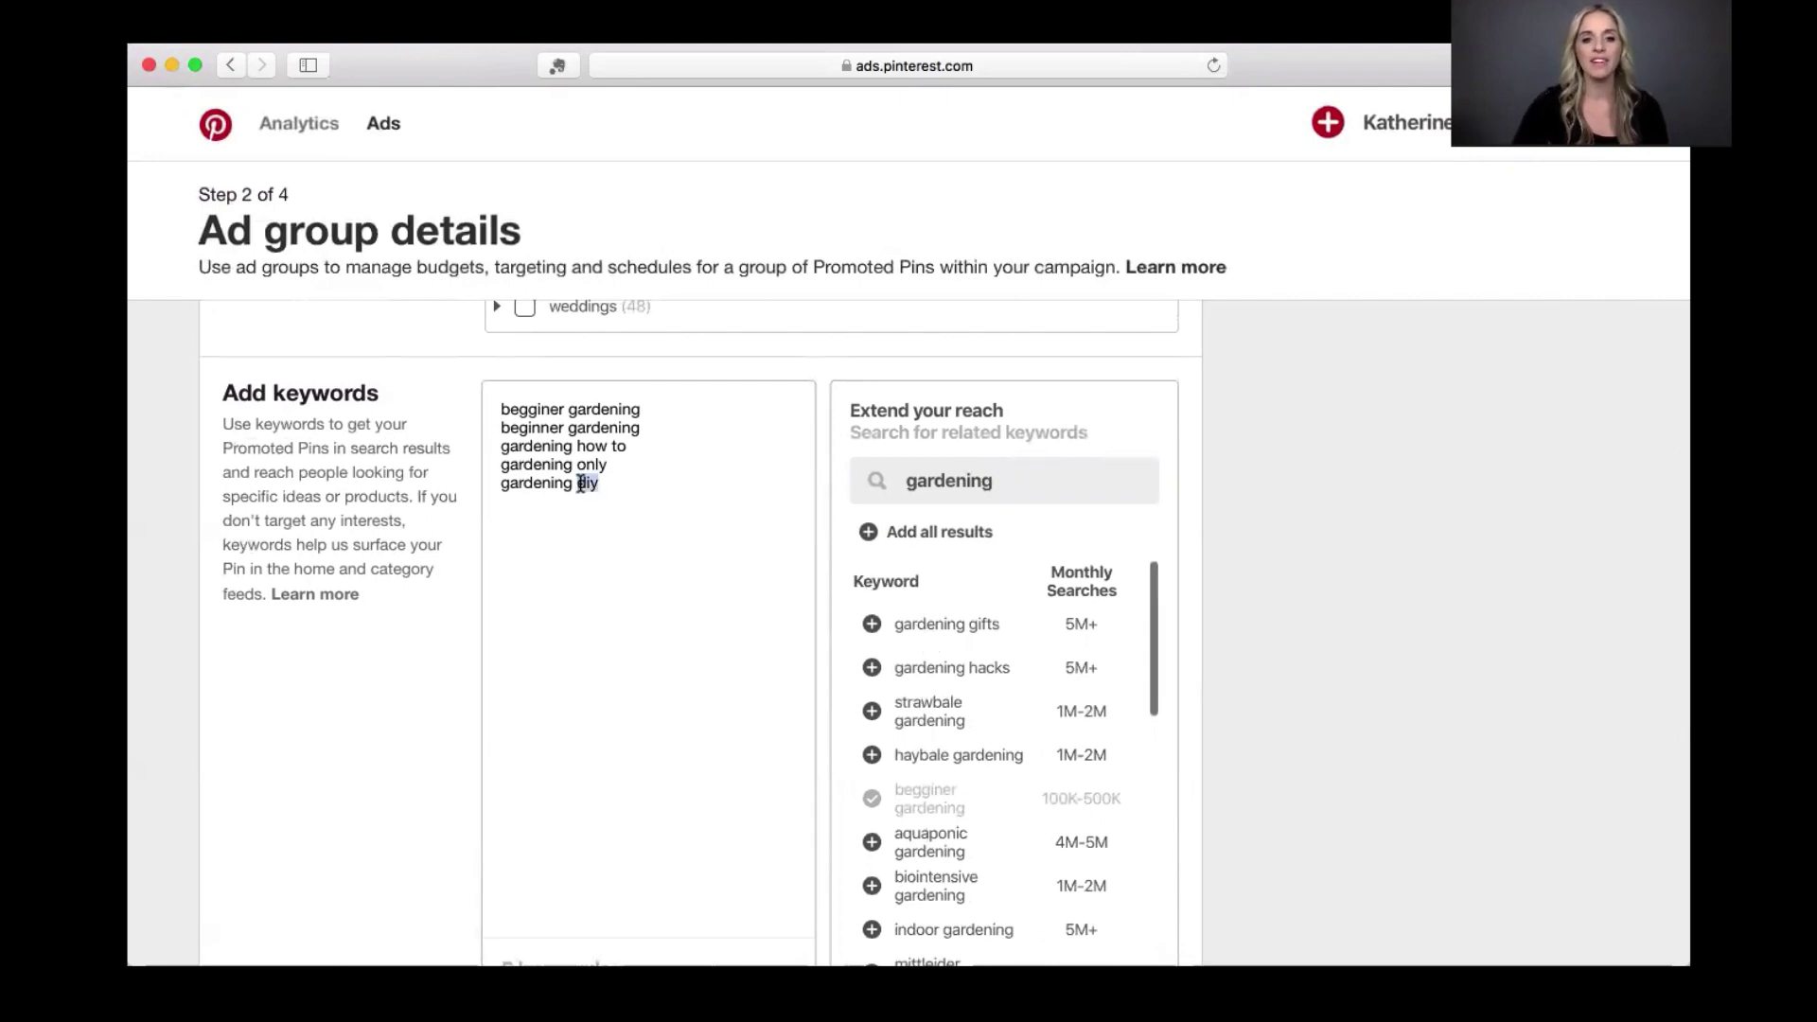
key("shift+super+Up")
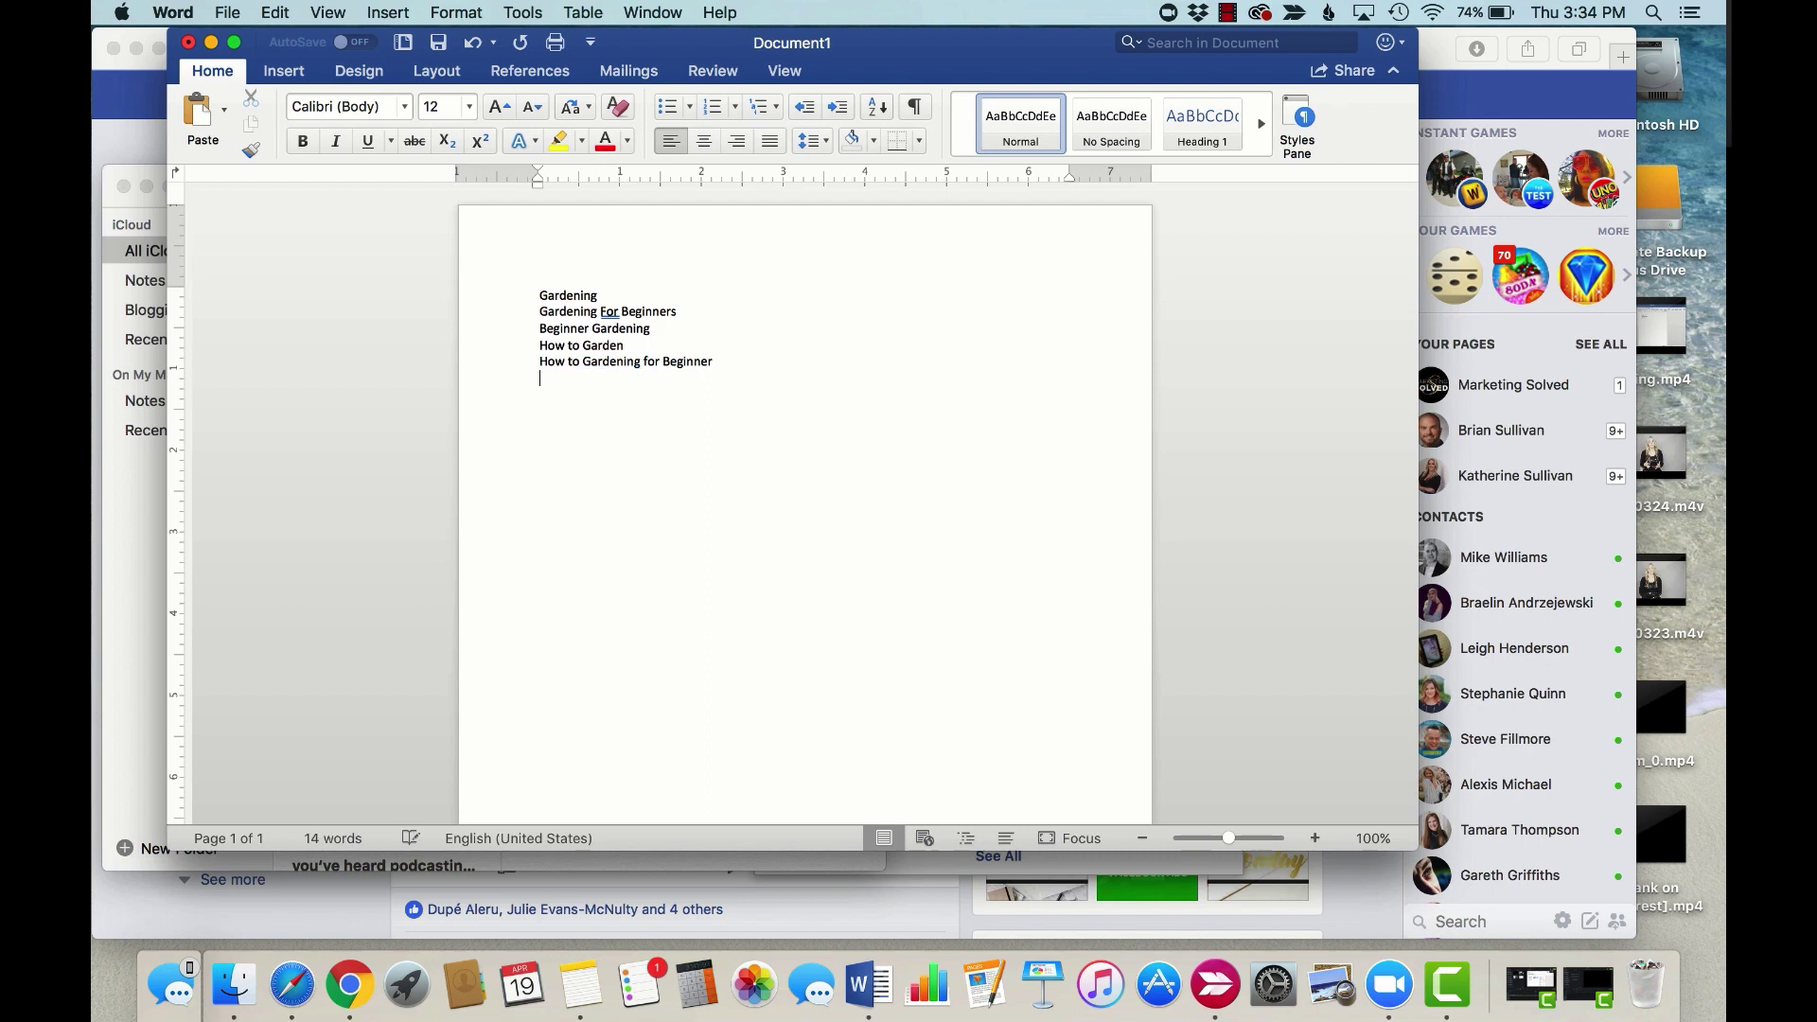
key("Return")
key("Return")
type("begginer gardening beginner gardening gardening how to gardening only gardening diy")
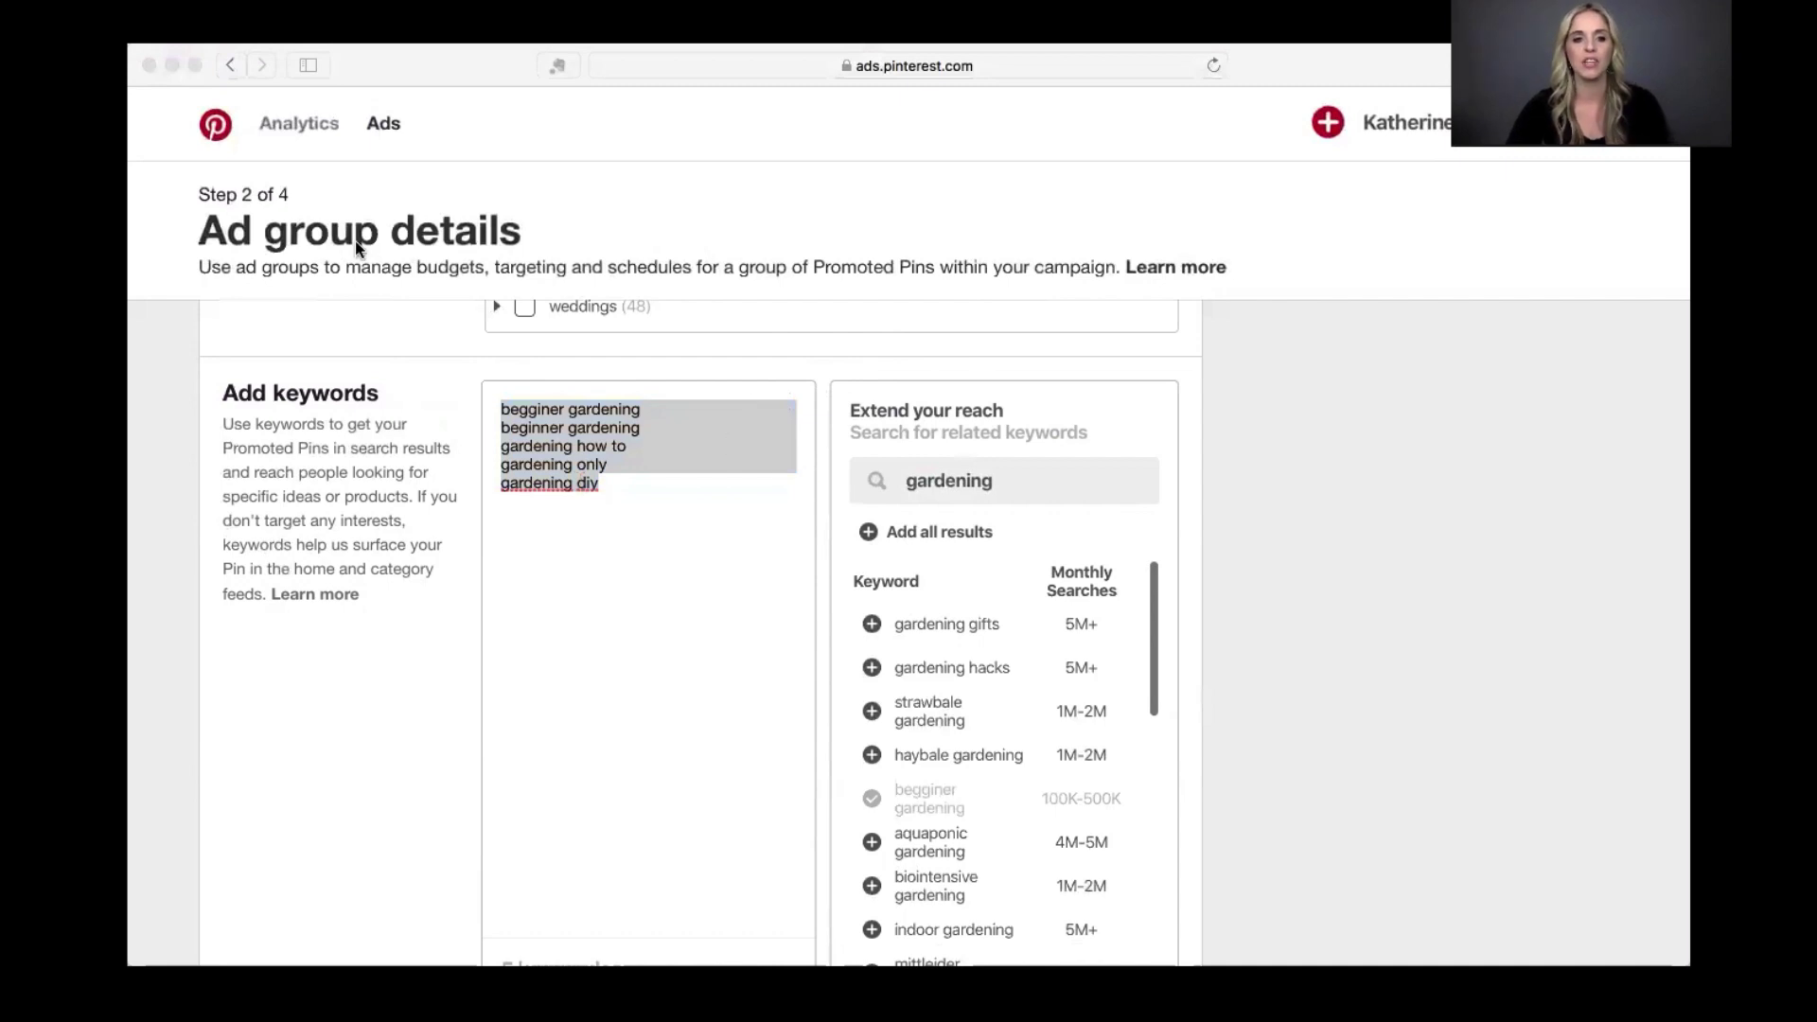
left_click(281, 272)
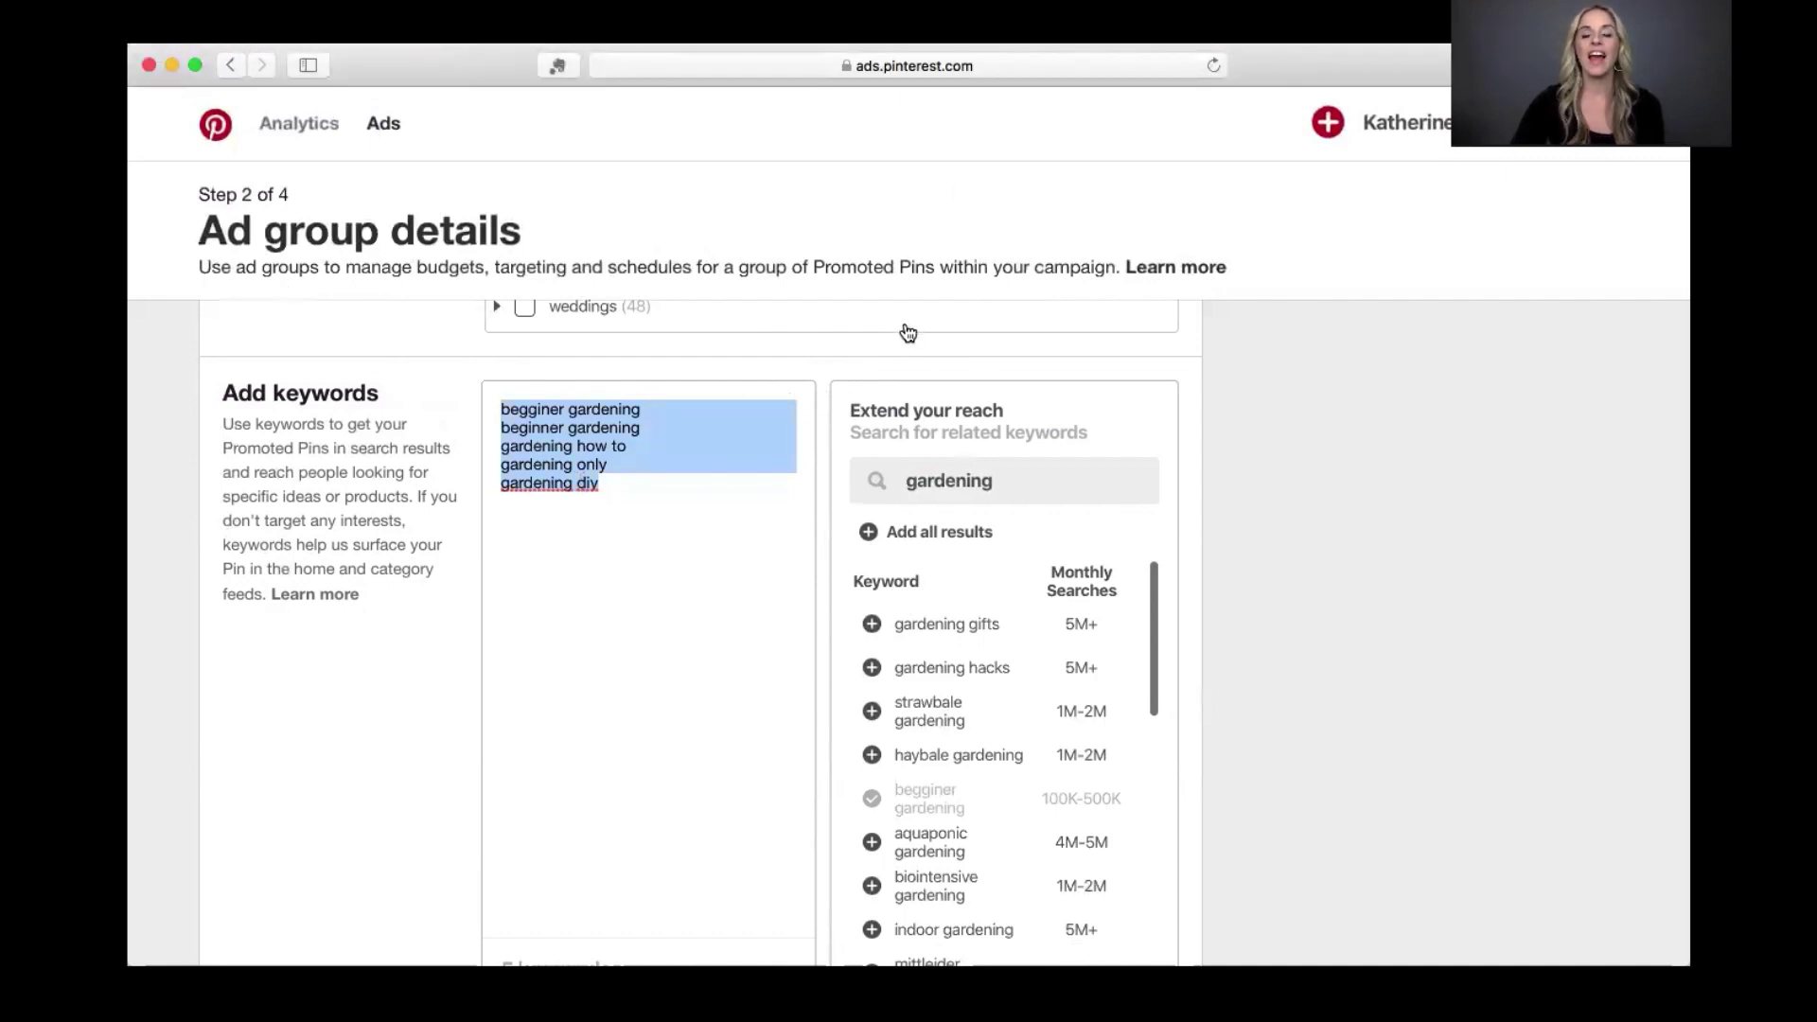